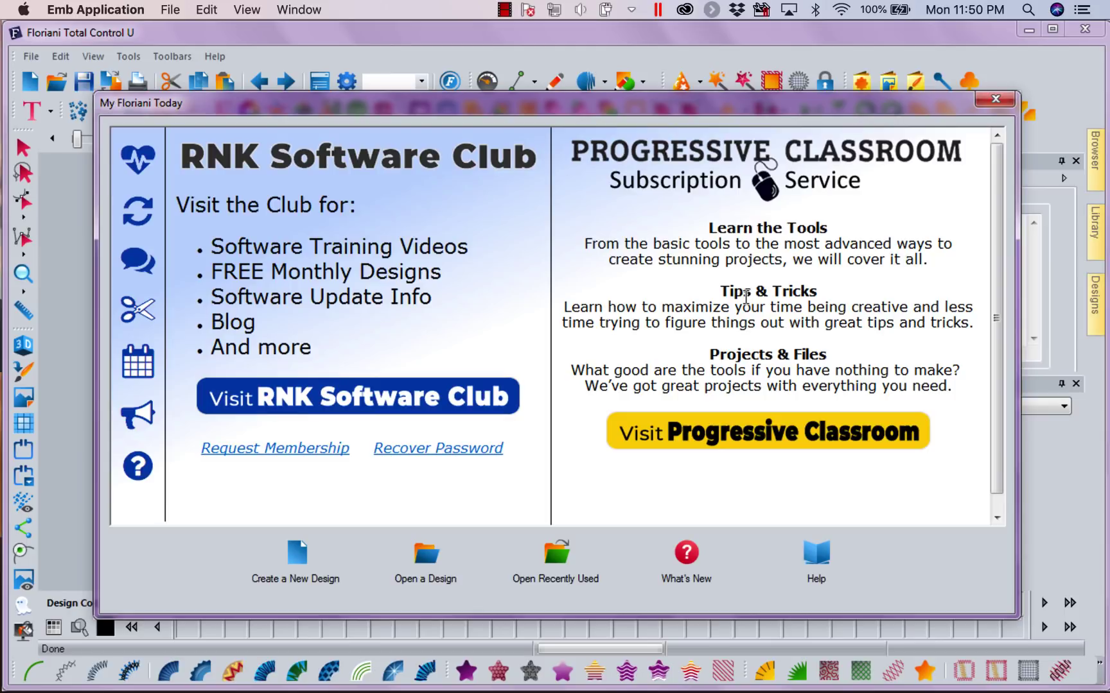
# Step: Close the My Floriani Today welcome screen to reveal the blank Design1
pyautogui.click(995, 99)
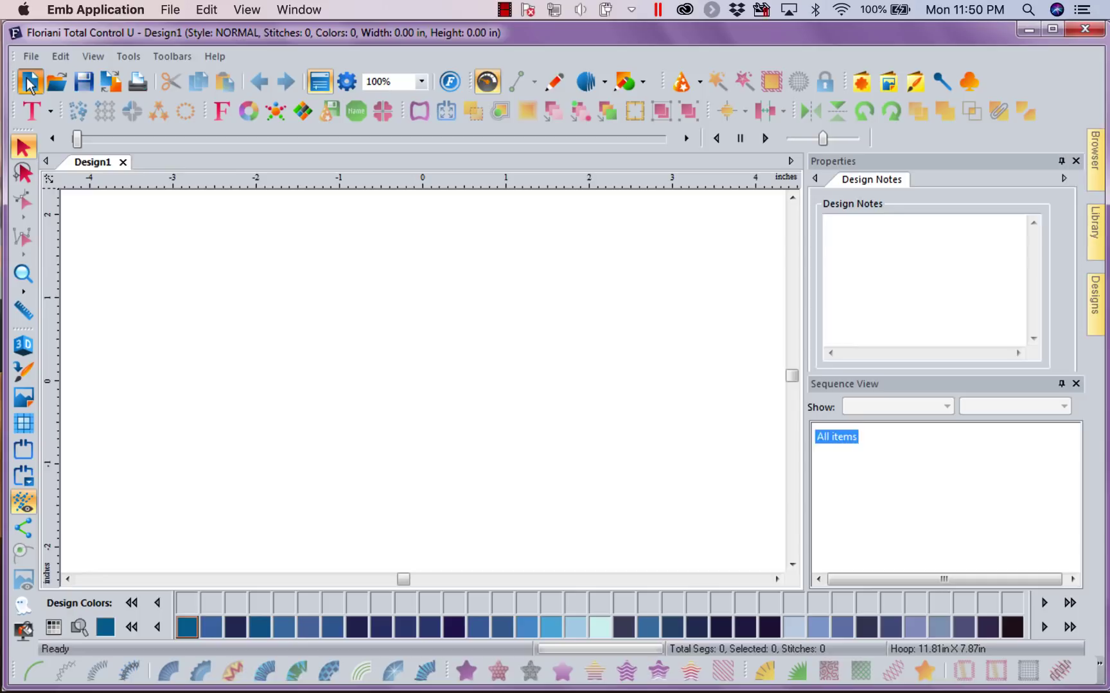
# Step: Create a new design and sketch a freehand looping 4.29 × 2.90 in artwork path with the Pen
pyautogui.click(30, 82)
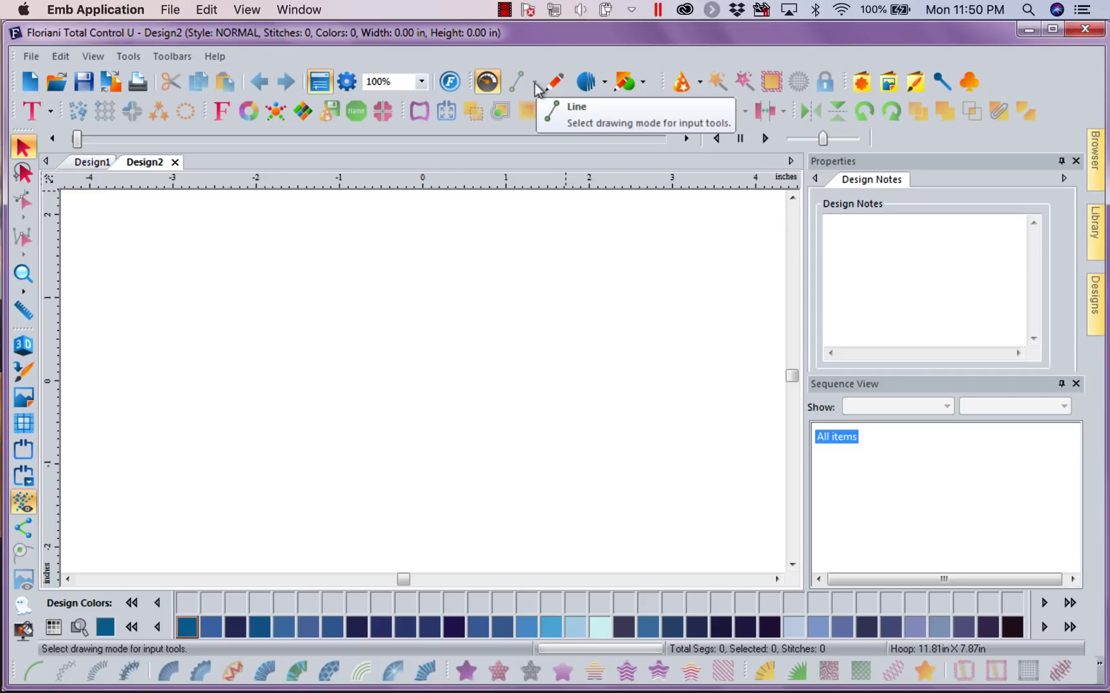
pyautogui.click(560, 82)
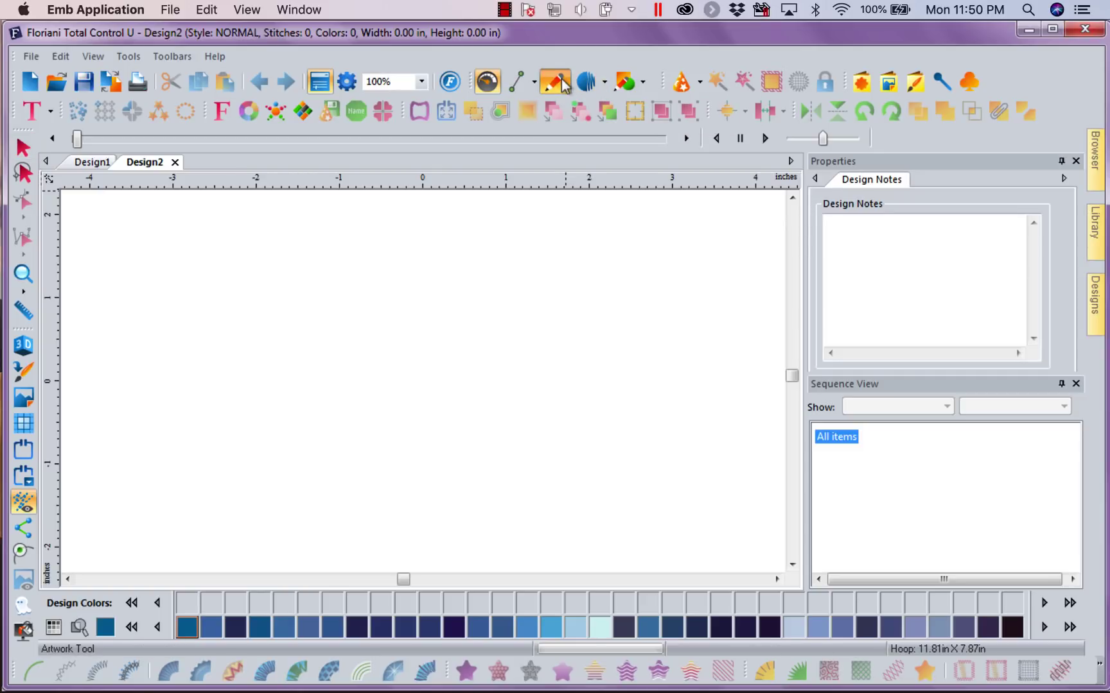
pyautogui.click(532, 82)
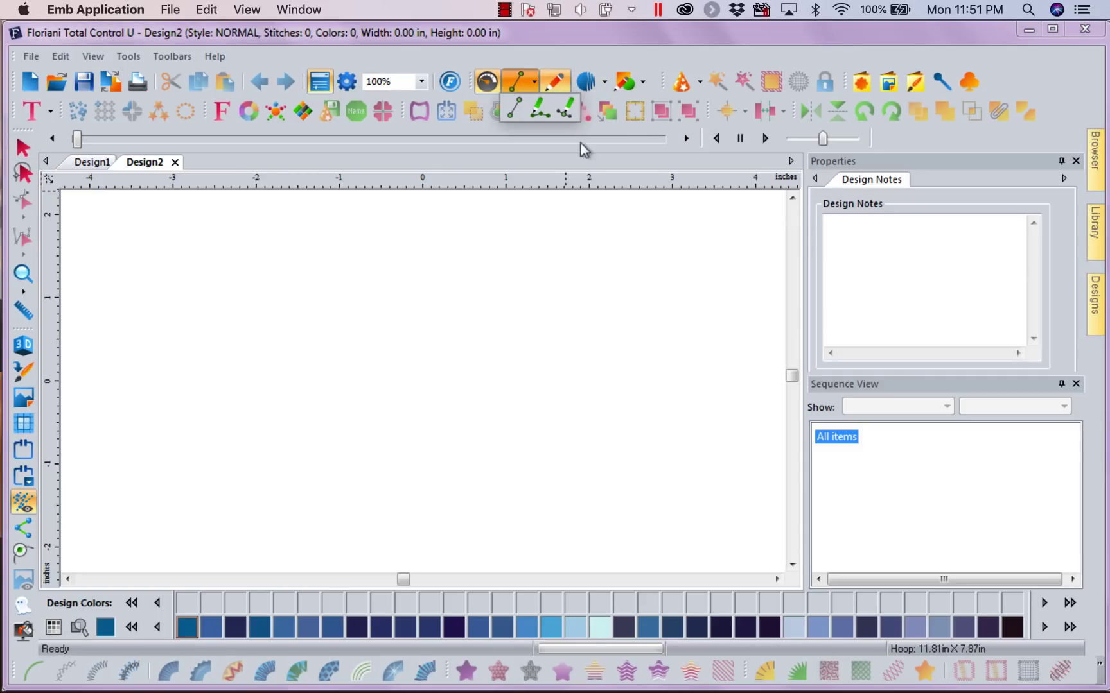
pyautogui.click(532, 114)
pyautogui.click(367, 363)
pyautogui.moveTo(334, 329)
pyautogui.mouseDown()
pyautogui.moveTo(368, 323)
pyautogui.moveTo(267, 343)
pyautogui.moveTo(304, 255)
pyautogui.moveTo(404, 235)
pyautogui.moveTo(474, 409)
pyautogui.moveTo(512, 319)
pyautogui.moveTo(439, 411)
pyautogui.moveTo(612, 470)
pyautogui.mouseUp()
pyautogui.press('Return')
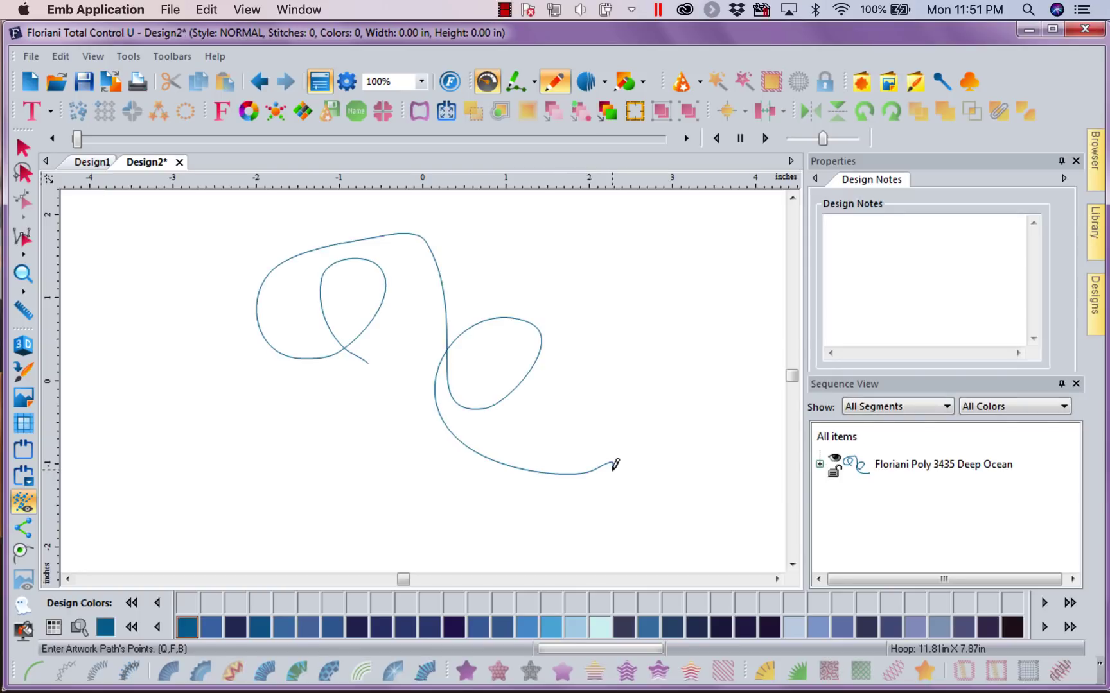
# Step: Convert the looping path to steil stitches as a preview, then delete it, leaving 0 stitches
pyautogui.click(24, 150)
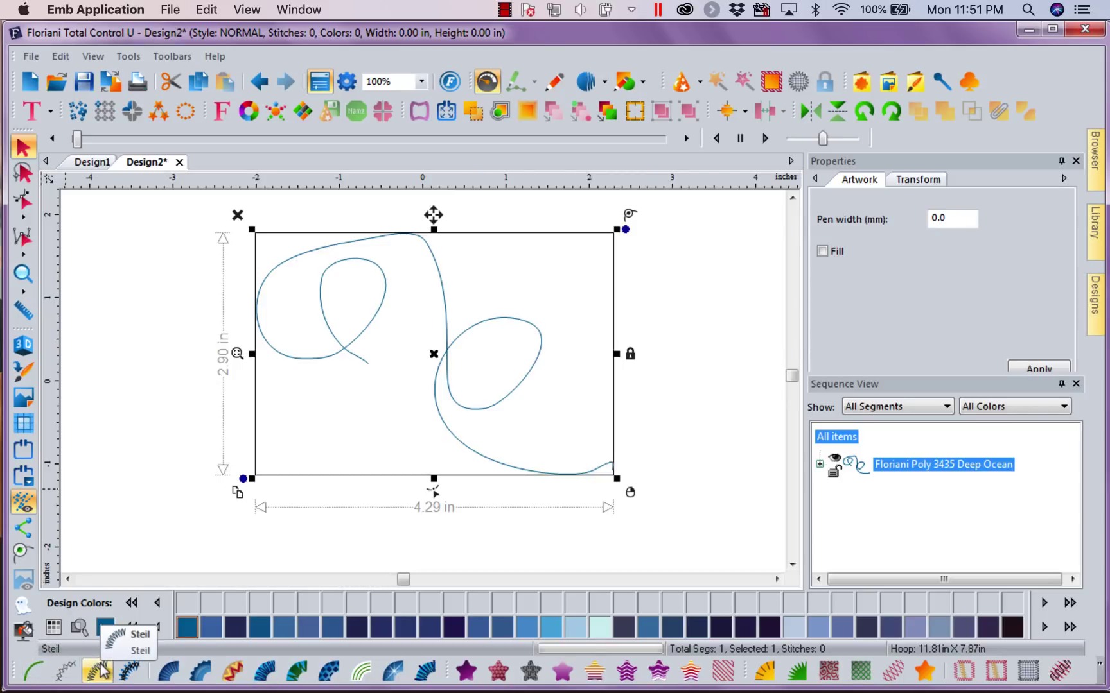
pyautogui.click(103, 671)
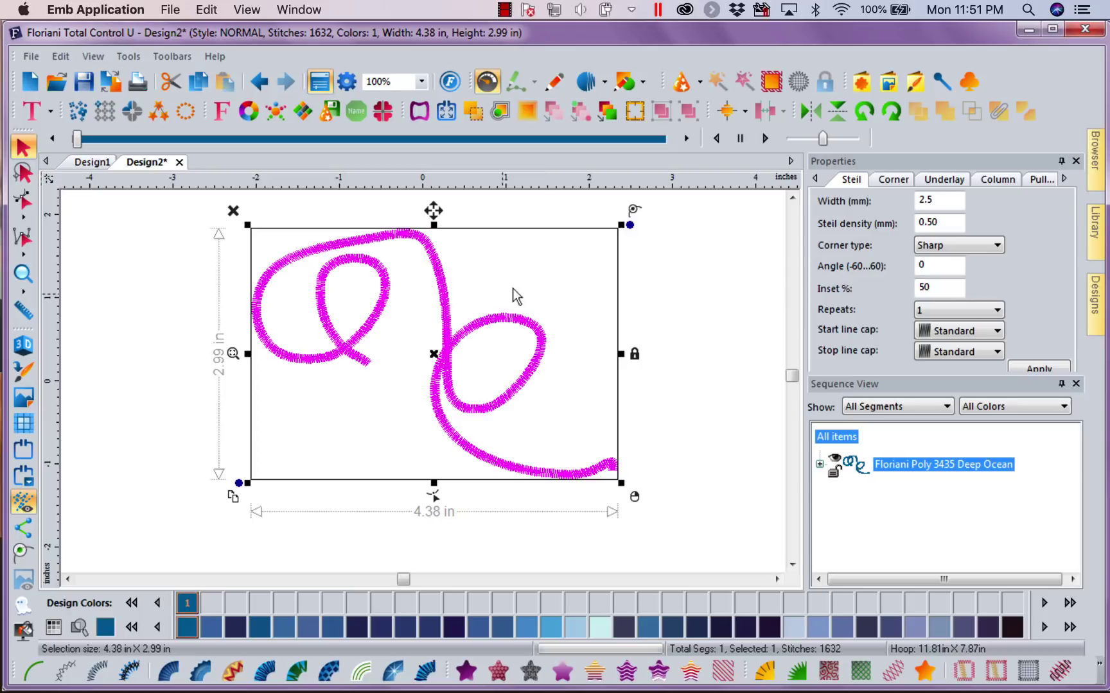
pyautogui.press('Delete')
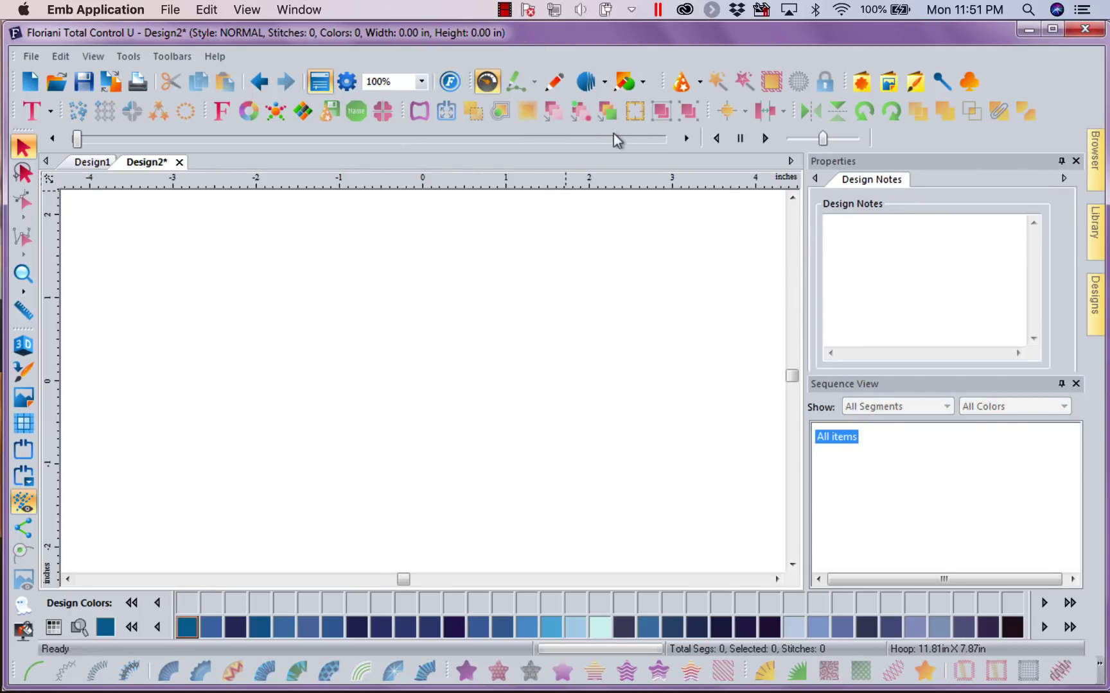
# Step: Digitize a 5.01 × 1.35 in wavy steil stitch line of 936 stitches across the canvas
pyautogui.click(605, 84)
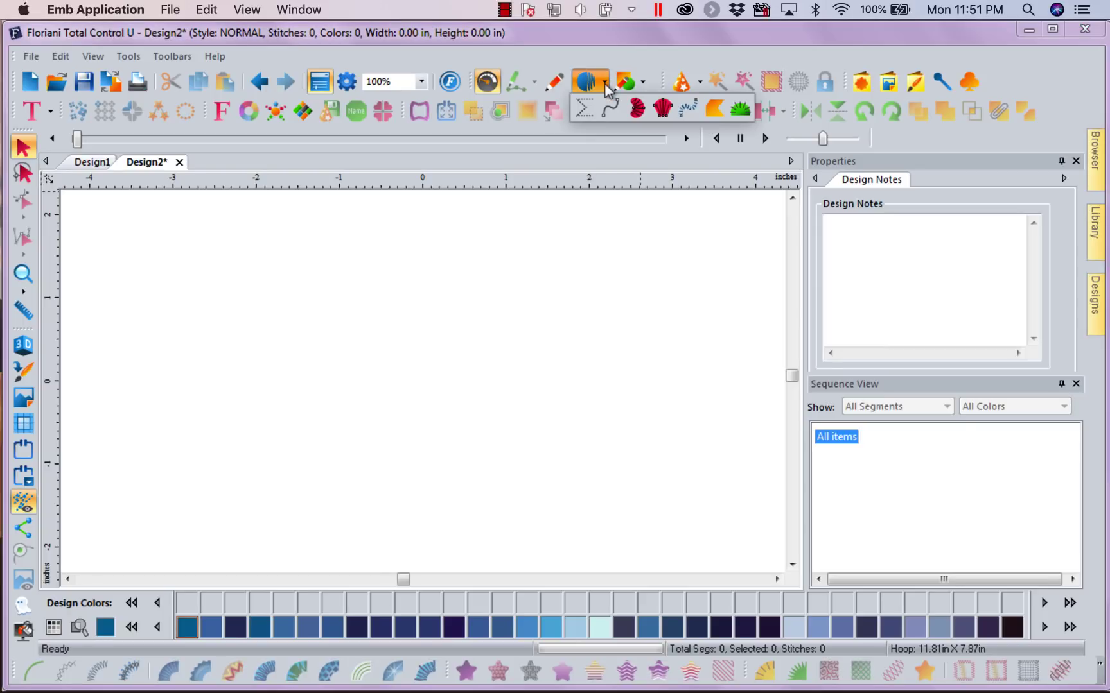
pyautogui.click(697, 108)
pyautogui.moveTo(282, 356)
pyautogui.mouseDown()
pyautogui.moveTo(276, 297)
pyautogui.moveTo(333, 266)
pyautogui.moveTo(445, 355)
pyautogui.moveTo(500, 253)
pyautogui.moveTo(596, 356)
pyautogui.moveTo(643, 318)
pyautogui.moveTo(679, 262)
pyautogui.mouseUp()
pyautogui.click(679, 262)
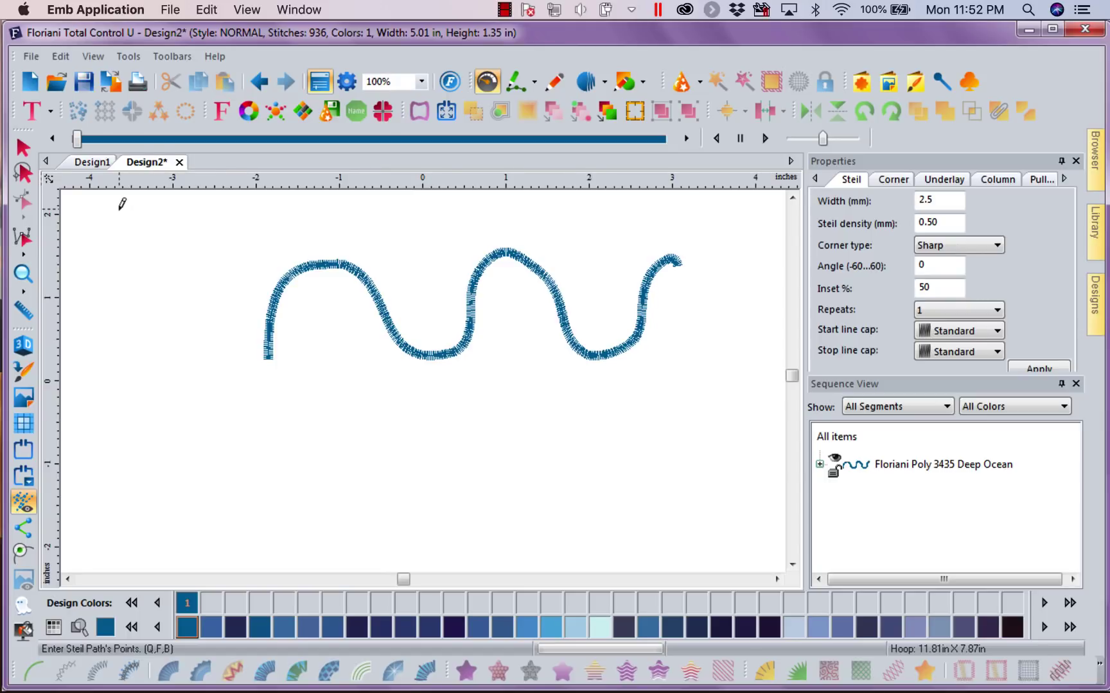
pyautogui.click(23, 148)
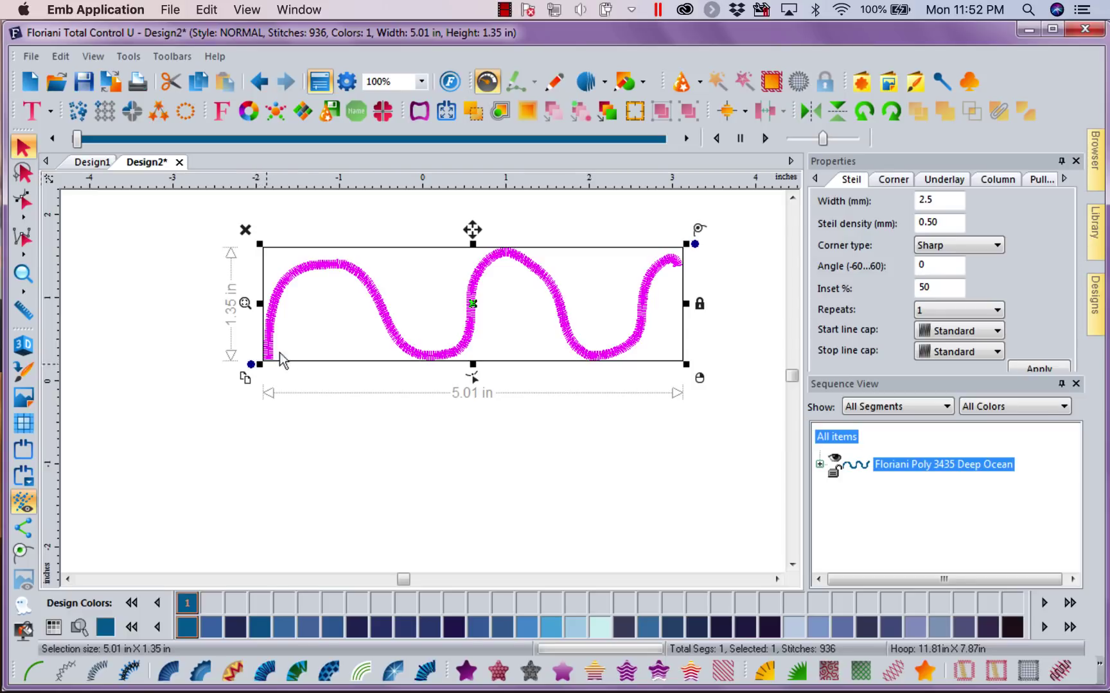
# Step: Draw a straight 5.44 in artwork line beneath the wave and select it in Sequence View
pyautogui.click(484, 489)
pyautogui.click(560, 84)
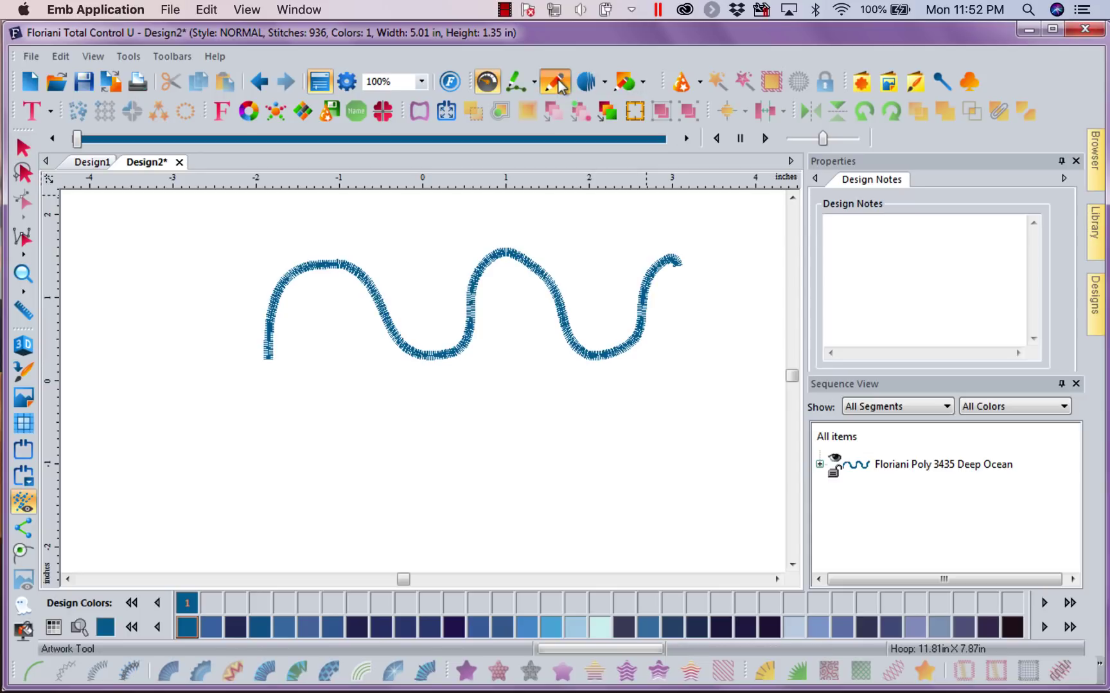
pyautogui.click(534, 82)
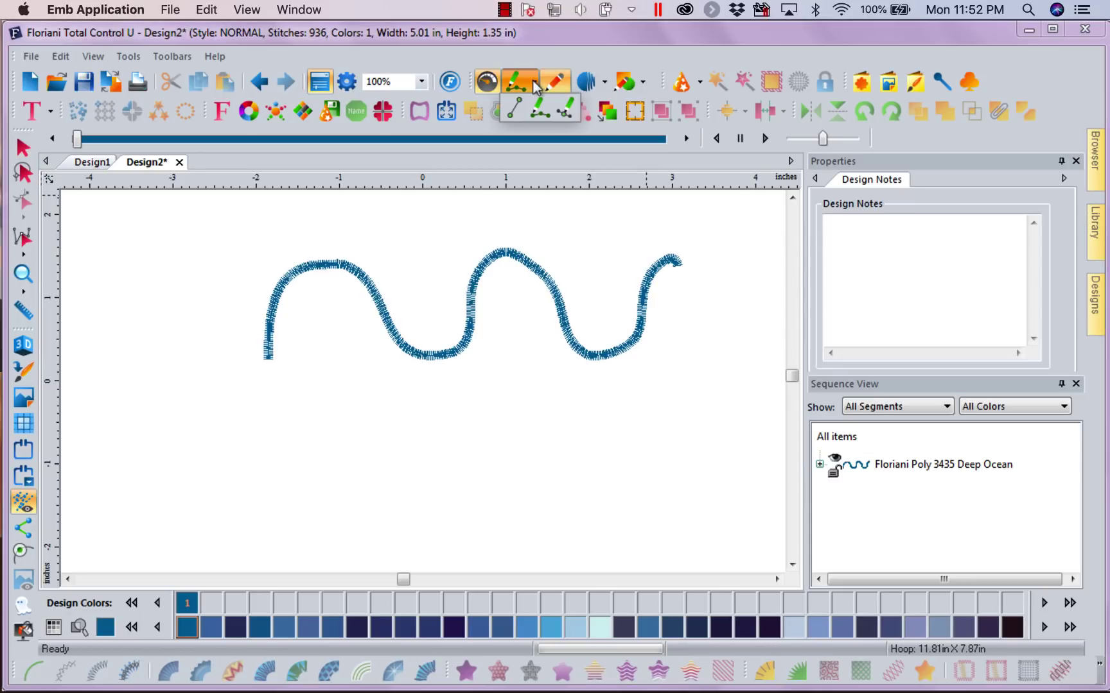
pyautogui.click(514, 112)
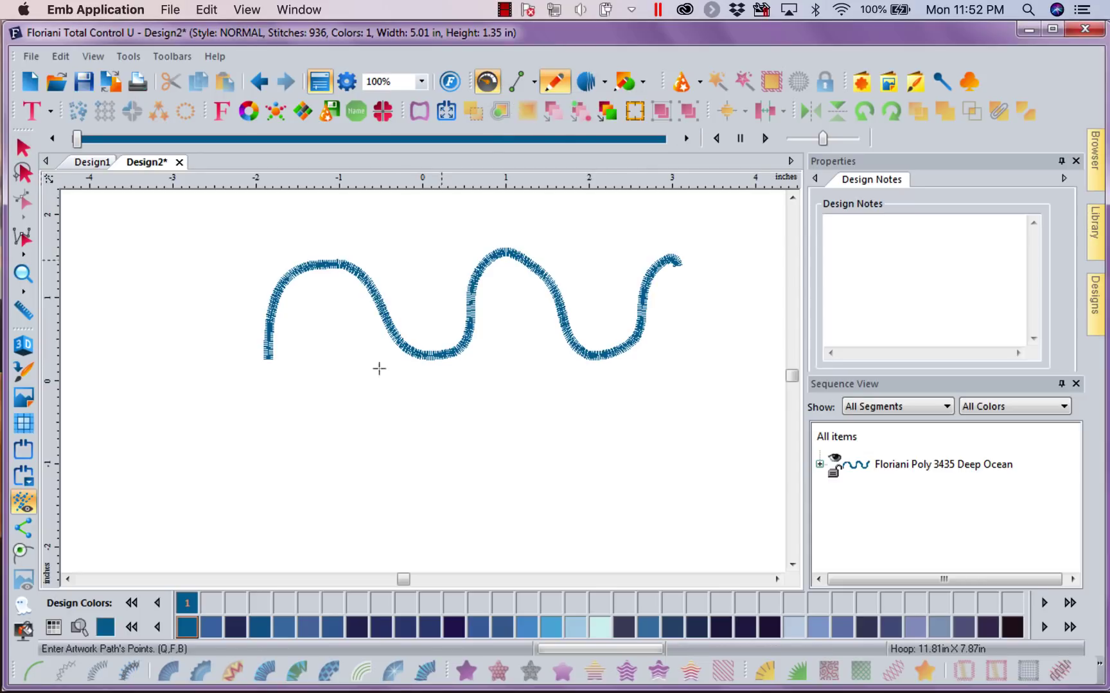
pyautogui.click(192, 403)
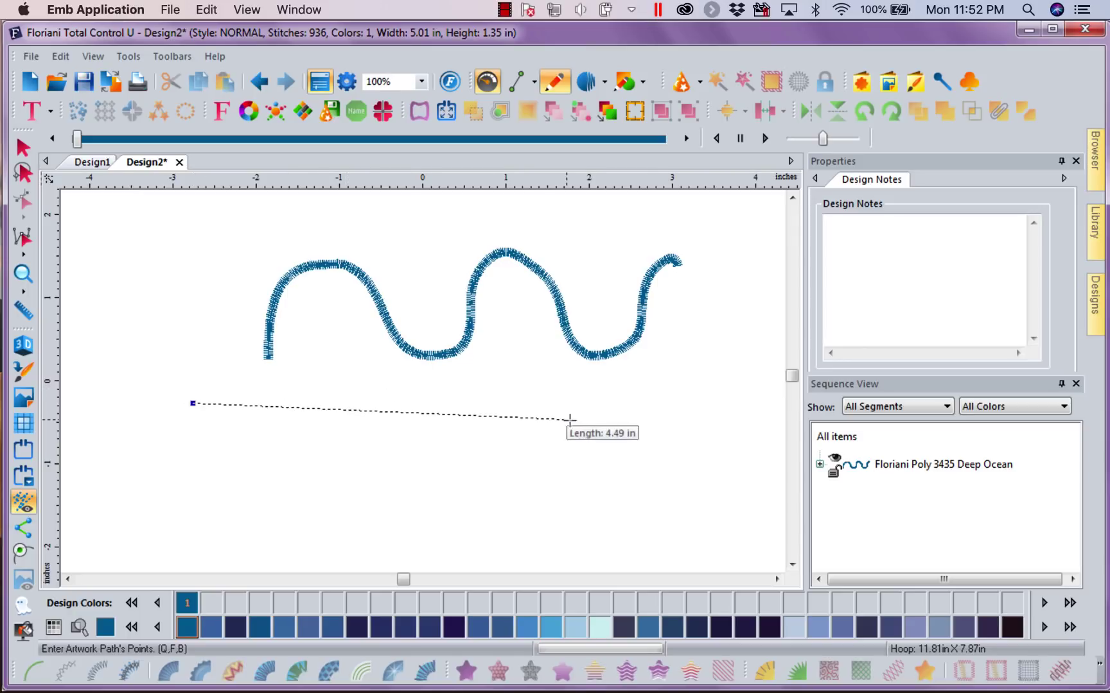
pyautogui.click(645, 404)
pyautogui.rightClick(646, 403)
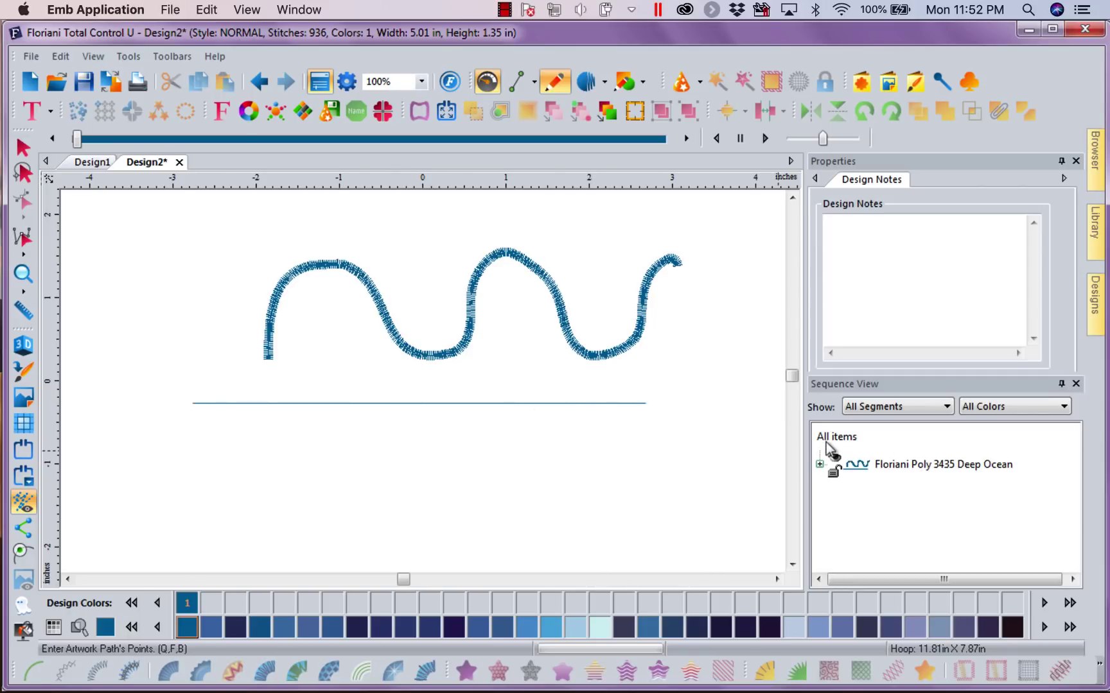
pyautogui.click(820, 465)
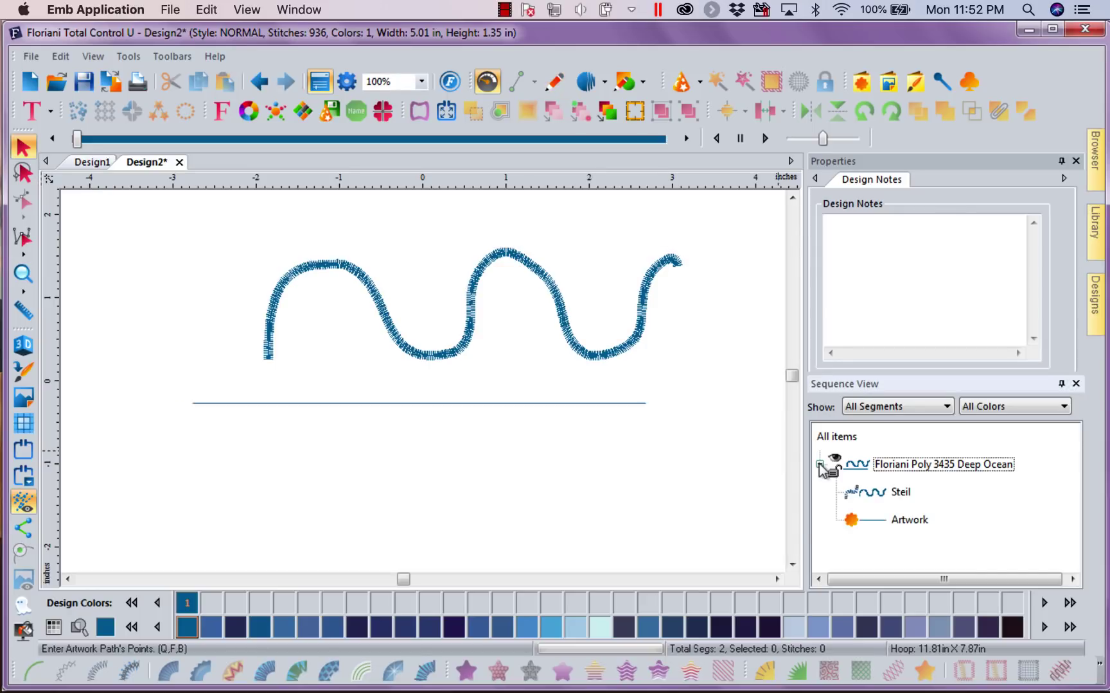
pyautogui.click(897, 521)
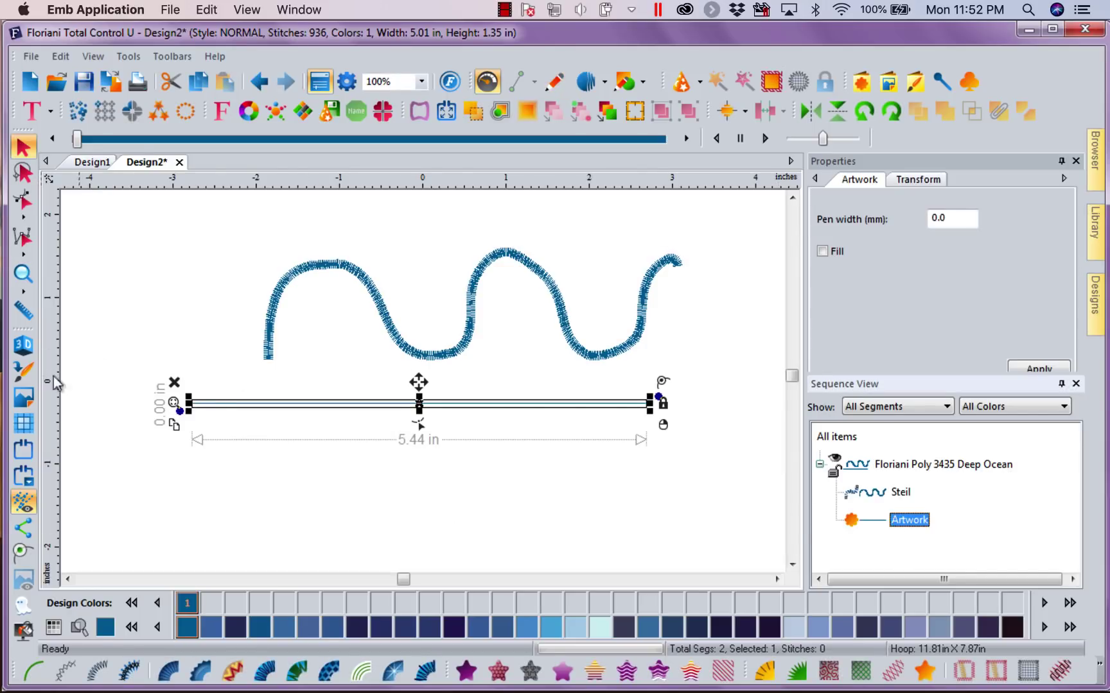
# Step: Convert the straight line to steil stitching with a 4 mm width, giving 609 stitches
pyautogui.click(101, 671)
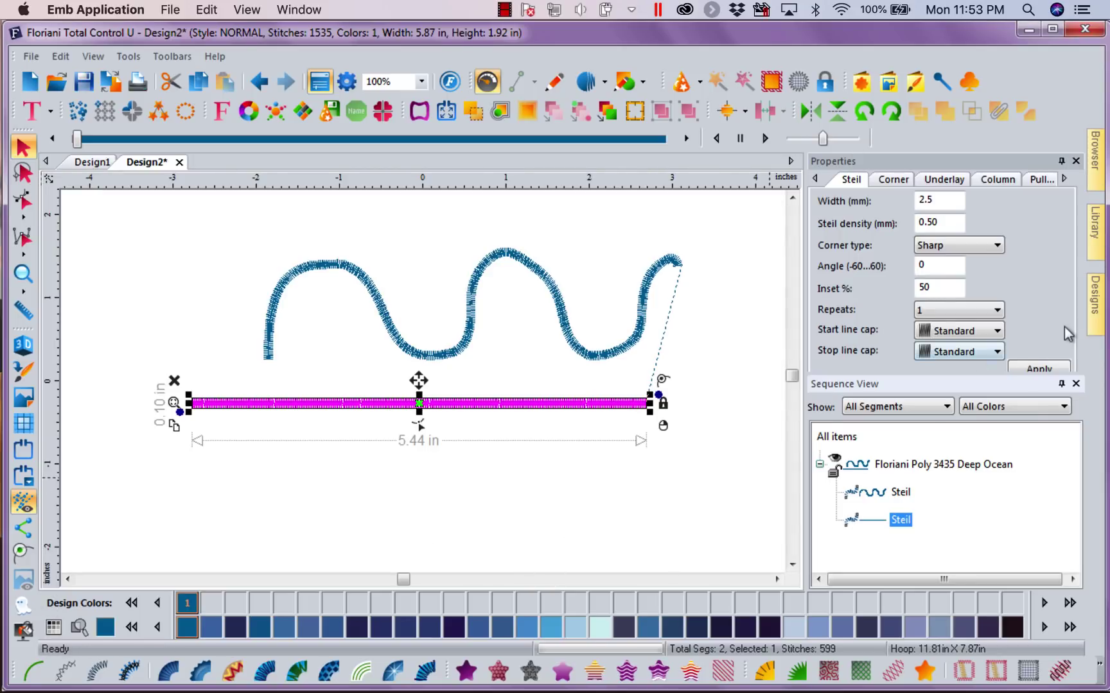
pyautogui.click(939, 200)
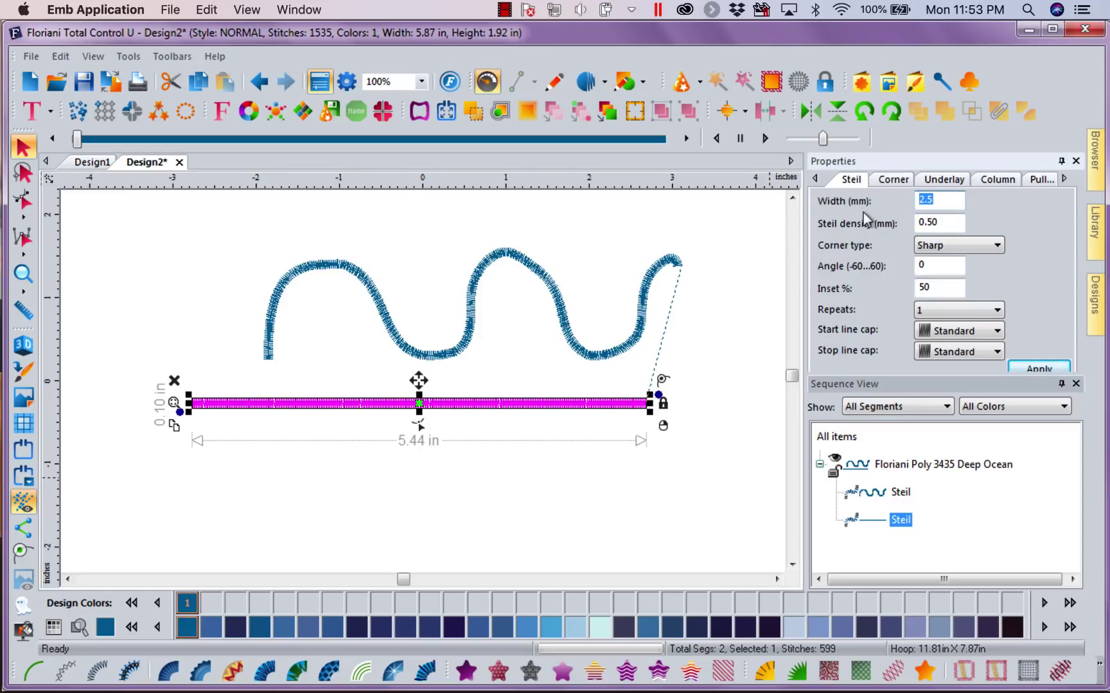
pyautogui.write('4')
pyautogui.click(1052, 365)
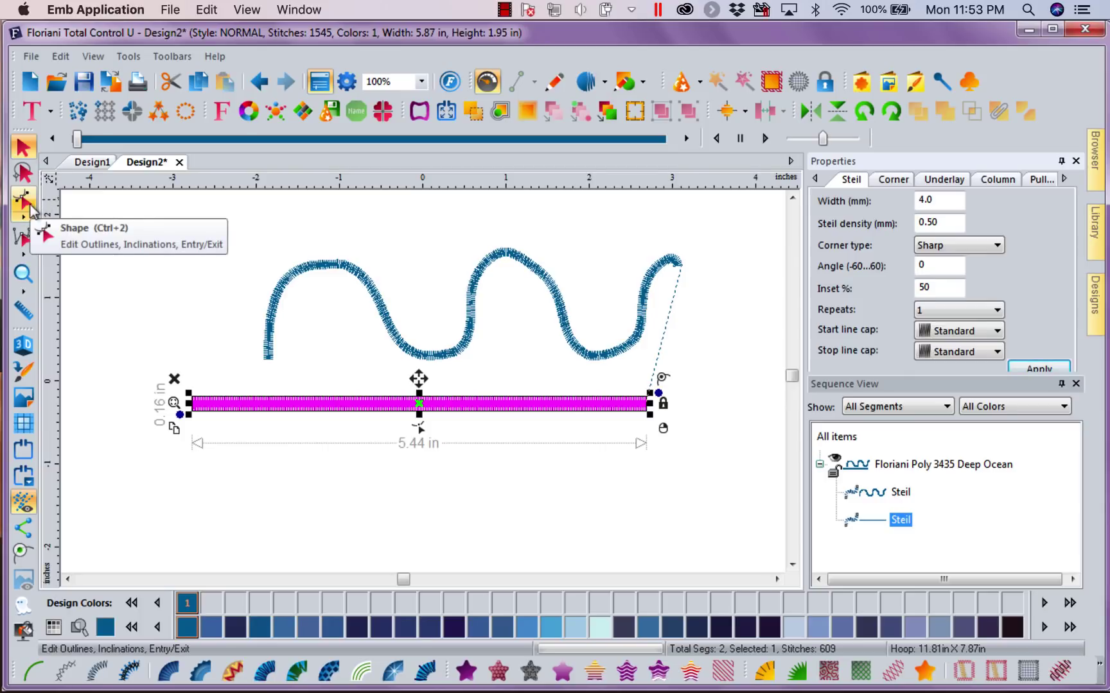
# Step: Move the straight steil line's entry point onto its left end node with the Shape tool
pyautogui.click(29, 205)
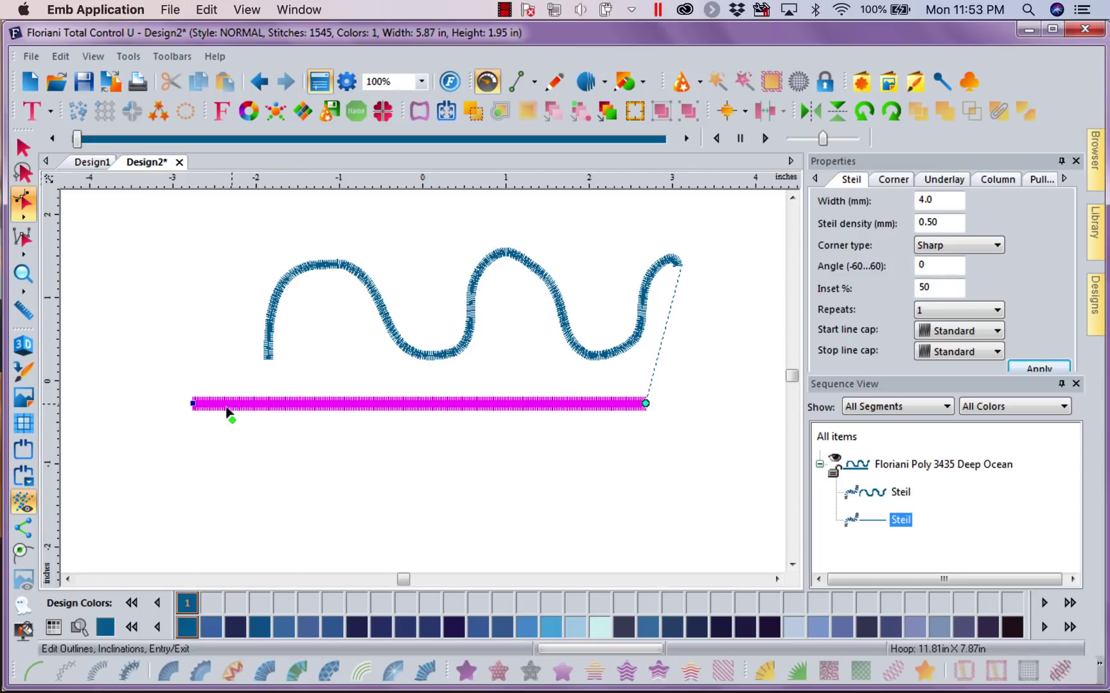
pyautogui.moveTo(226, 411); pyautogui.dragTo(193, 404)
# Step: Give the straight steil line a Rounded start cap, then deselect it
pyautogui.click(998, 331)
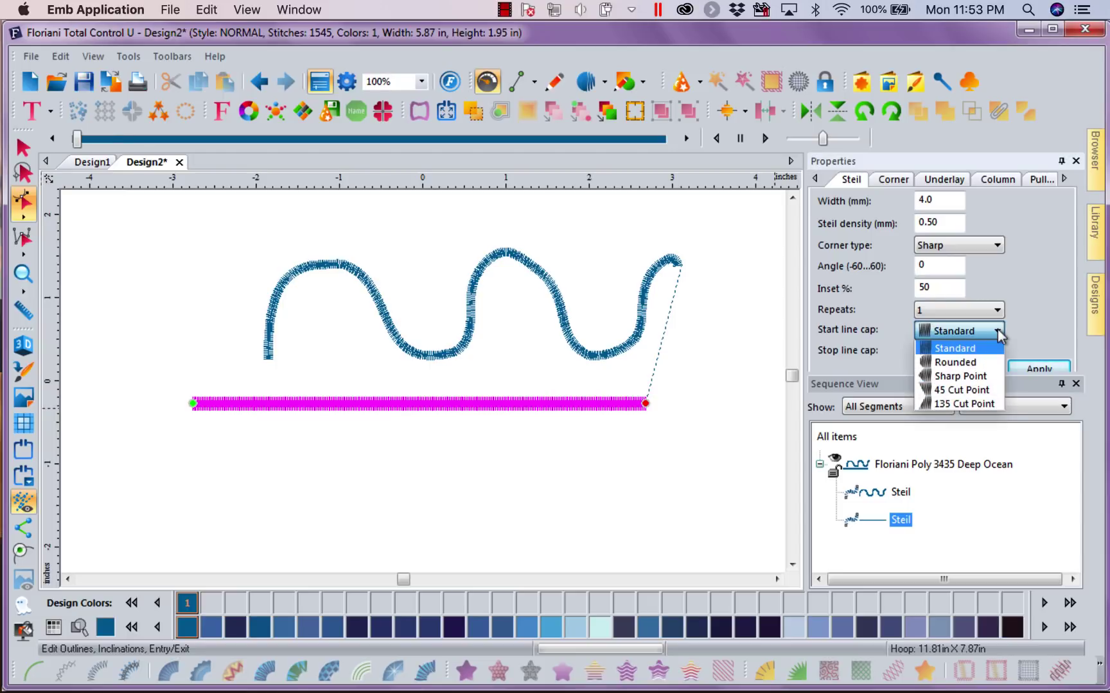
pyautogui.click(974, 363)
pyautogui.click(1030, 366)
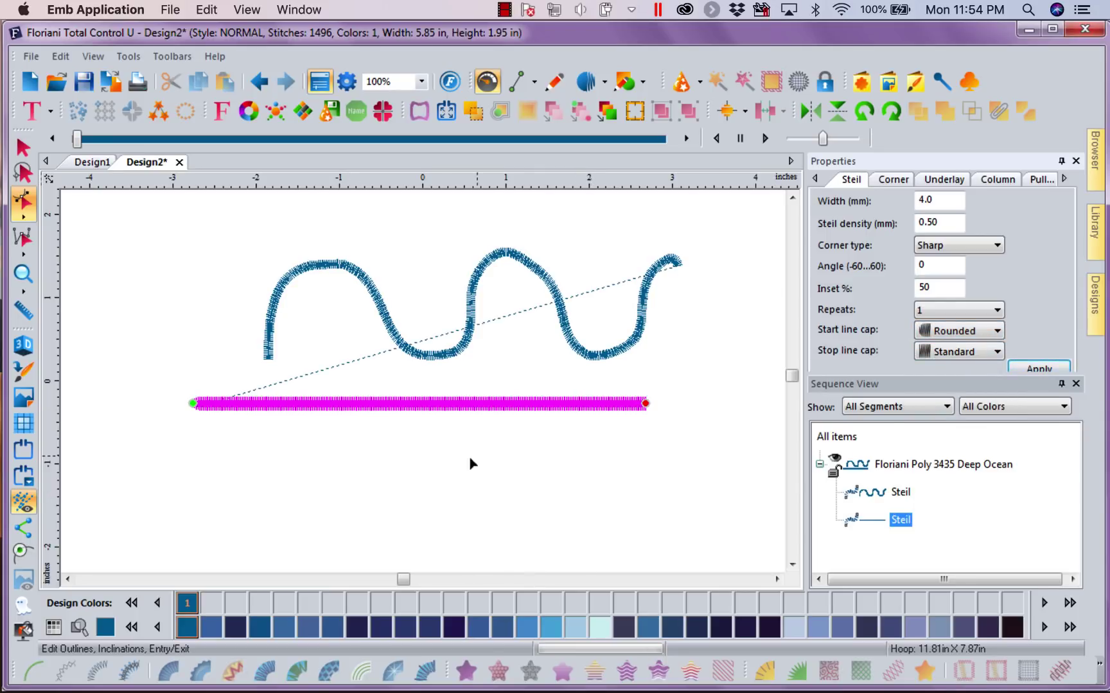
pyautogui.press('Escape')
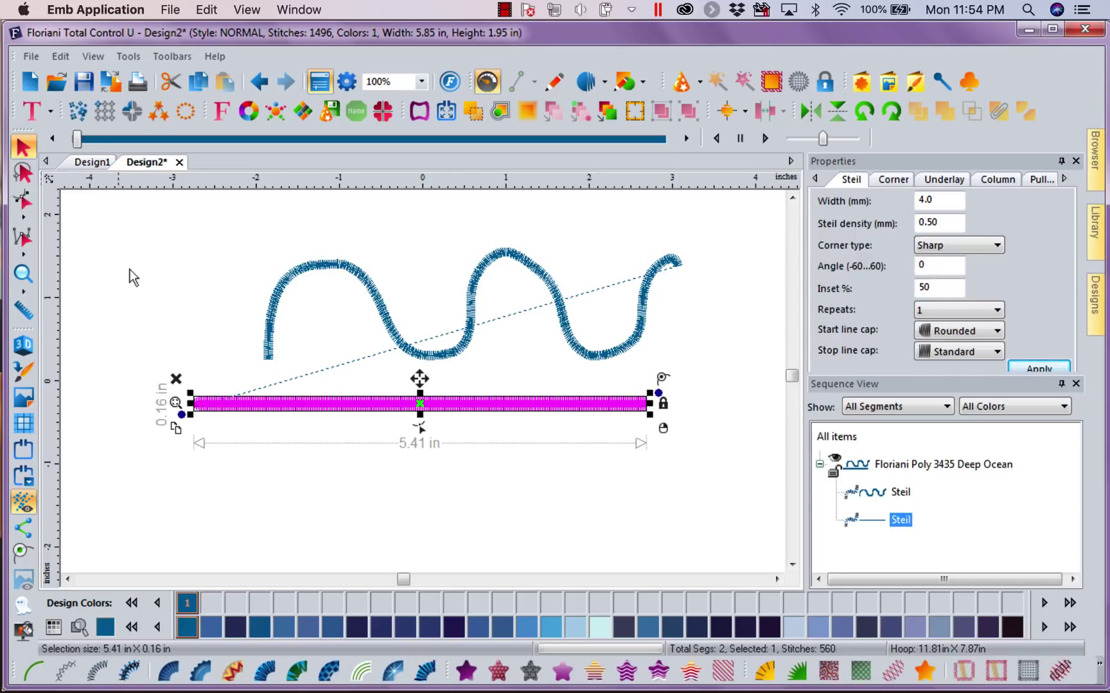
pyautogui.click(145, 268)
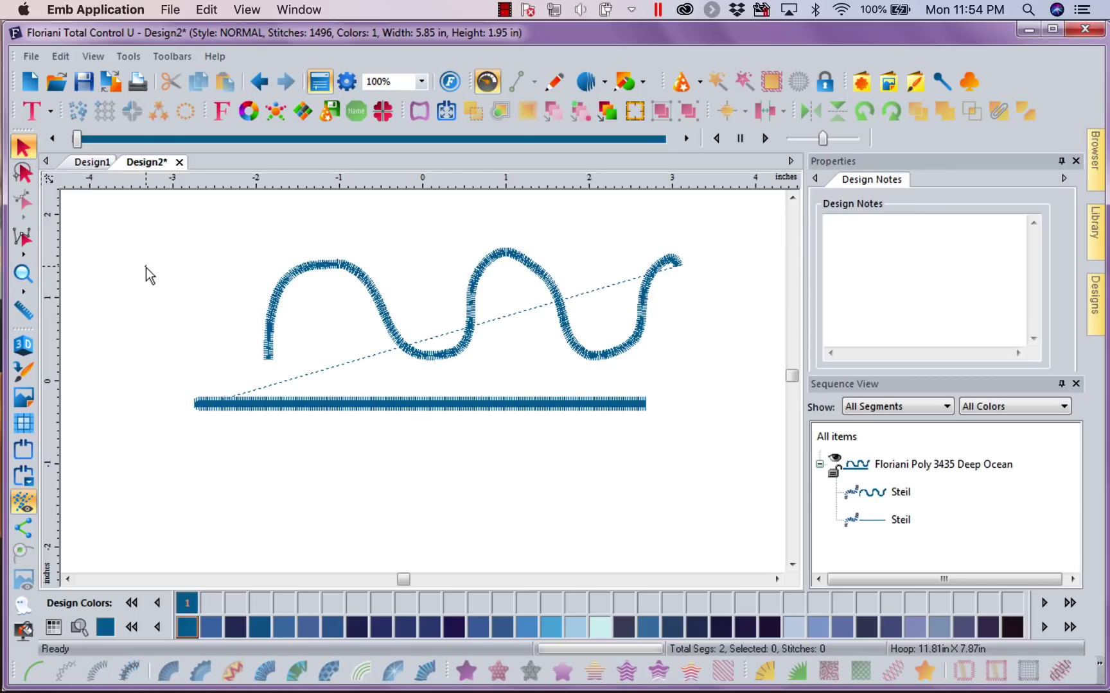
# Step: Give the straight steil line a Rounded stop cap too, bringing the design to 1492 stitches
pyautogui.click(229, 404)
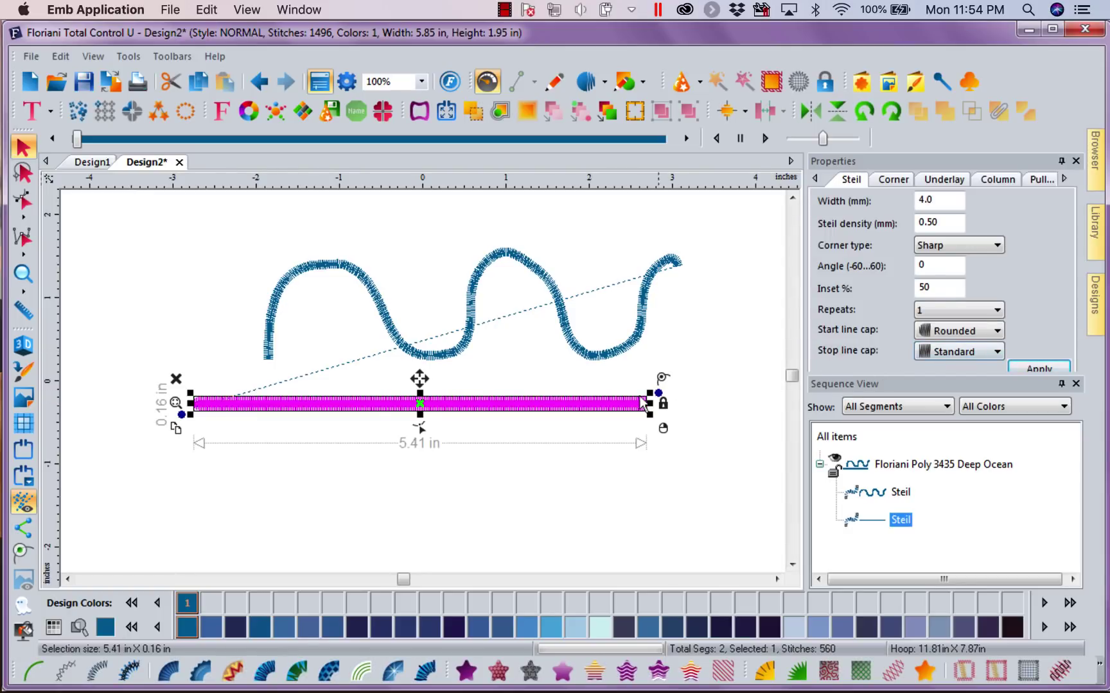
pyautogui.click(997, 352)
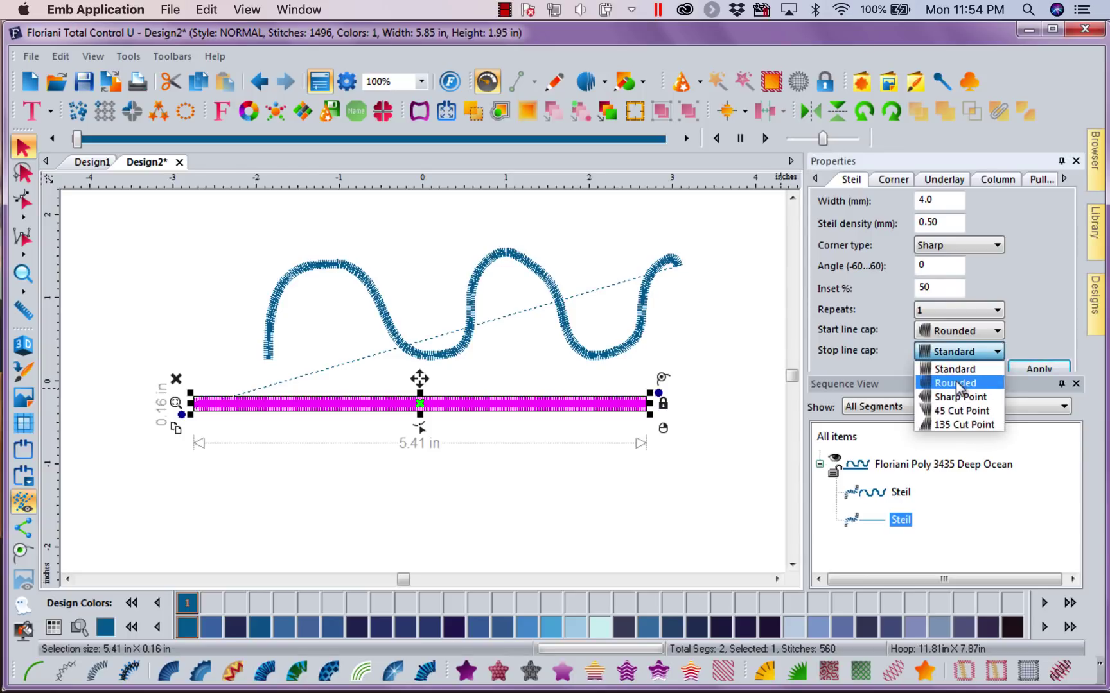
pyautogui.click(957, 384)
pyautogui.click(1037, 370)
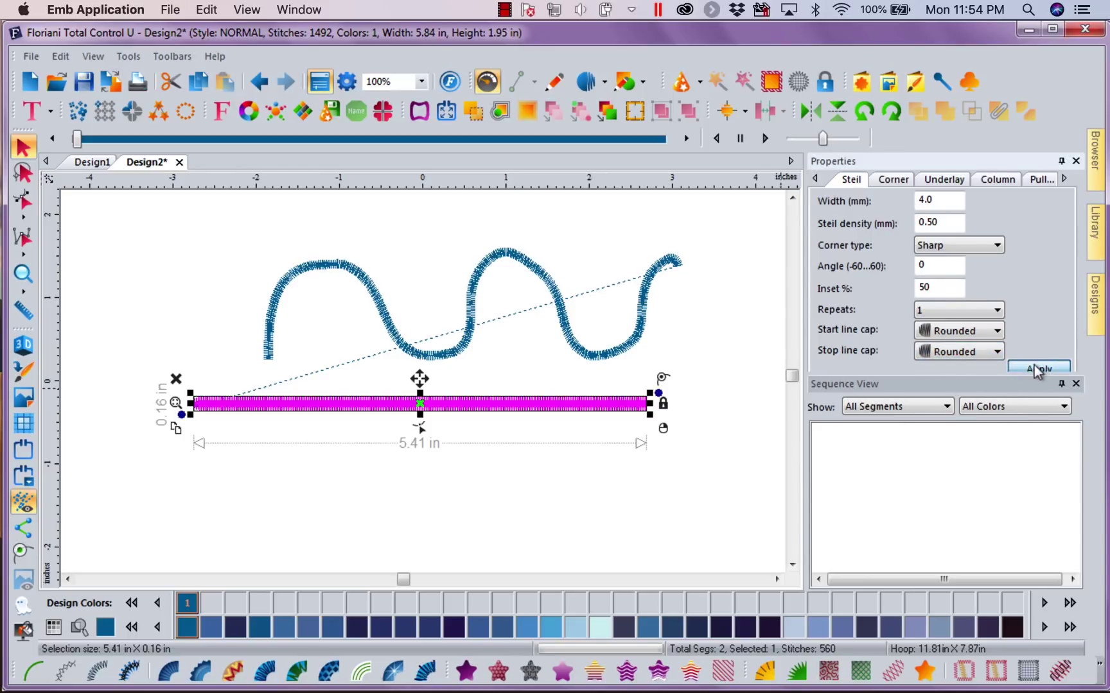
pyautogui.click(714, 537)
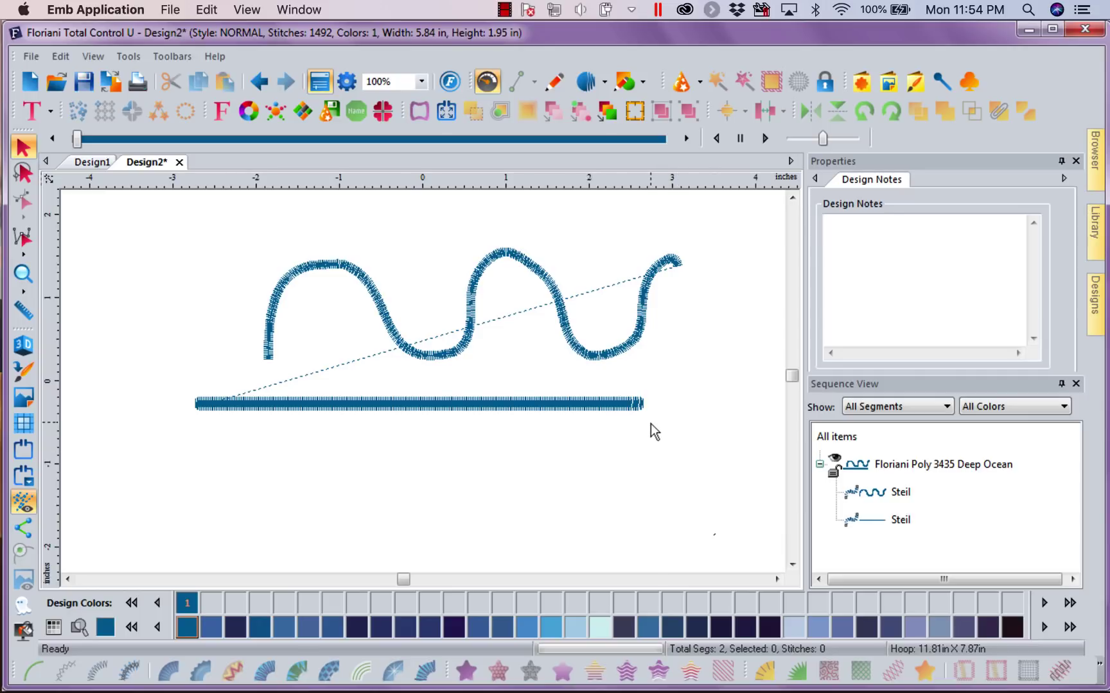
# Step: Preview the stitches in 3D, then return to the flat view showing the linking jump stitch
pyautogui.click(23, 345)
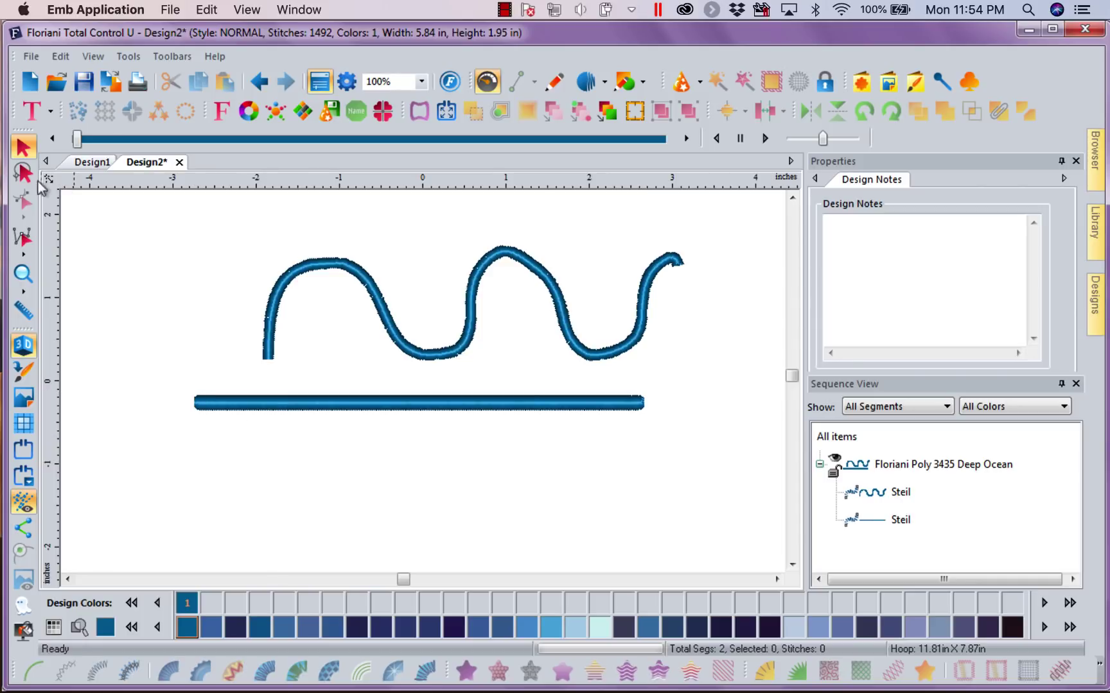
pyautogui.click(23, 346)
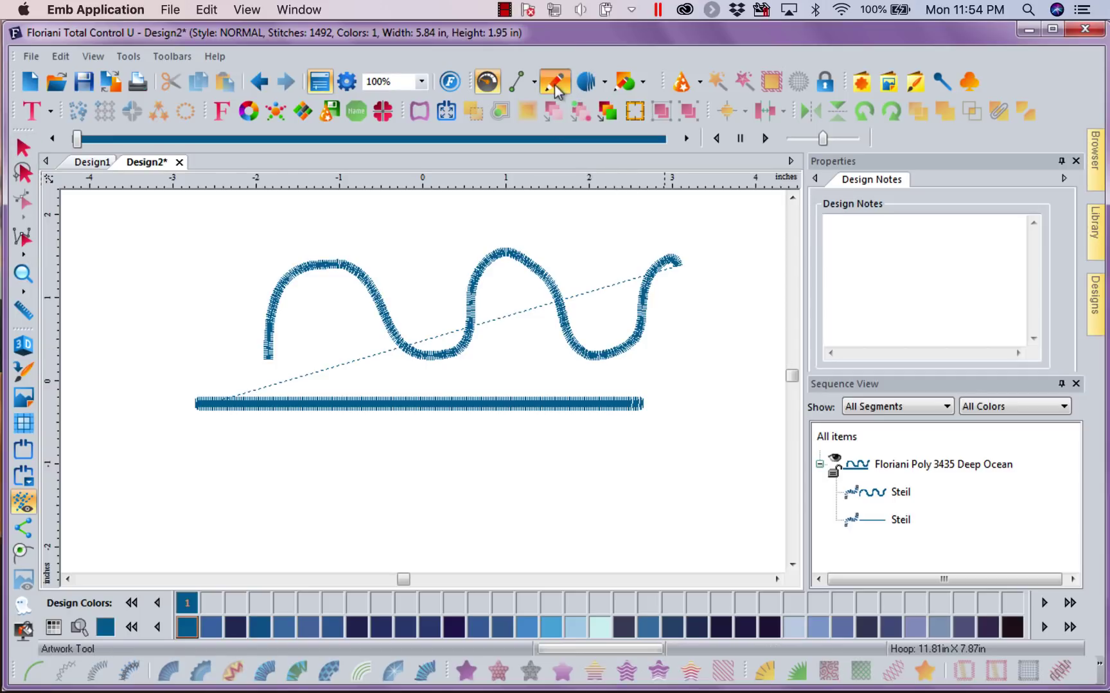
# Step: Draw a third straight 5.31 in line below the second and convert it to 2.5 mm steil stitching
pyautogui.click(533, 83)
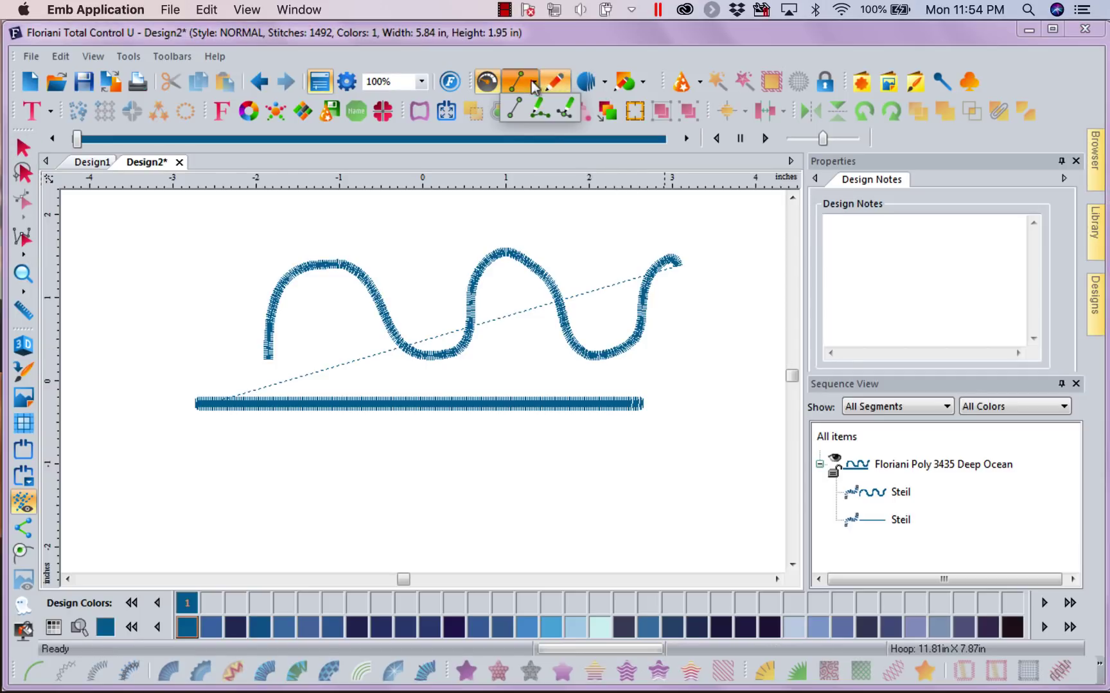
pyautogui.click(515, 111)
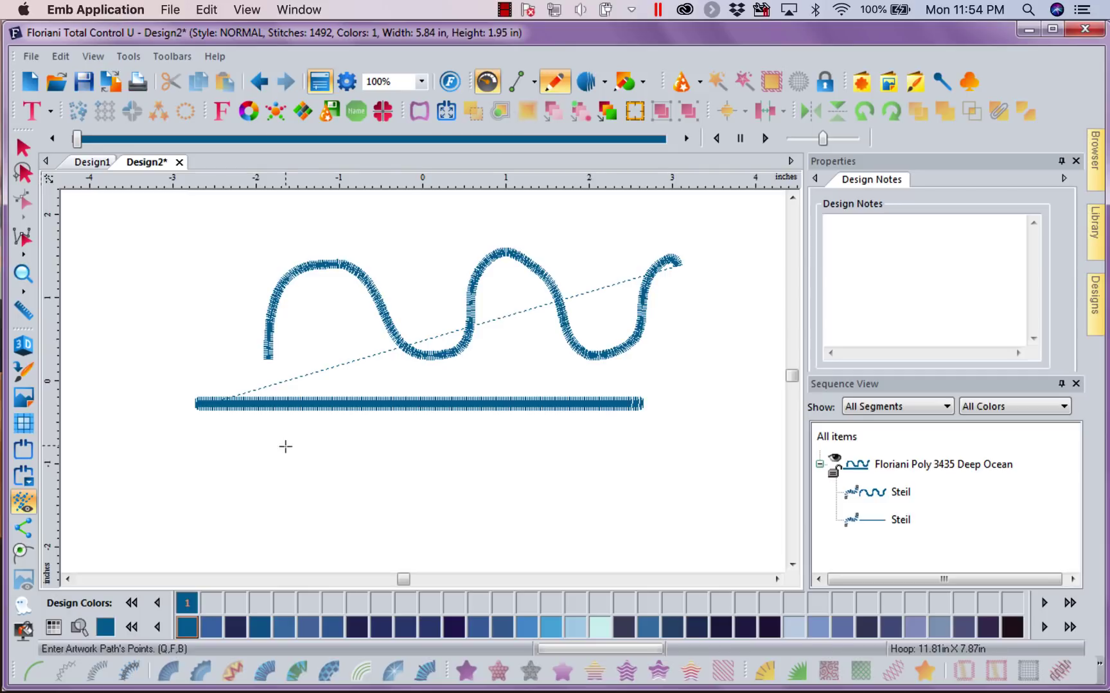
pyautogui.click(195, 447)
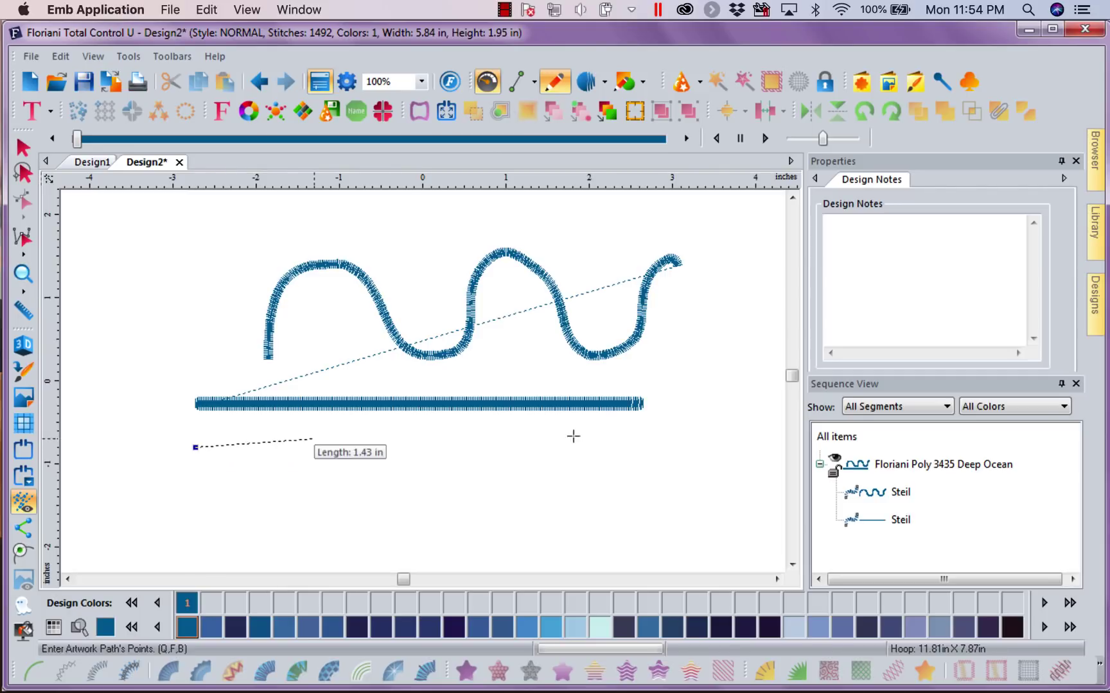
pyautogui.click(638, 447)
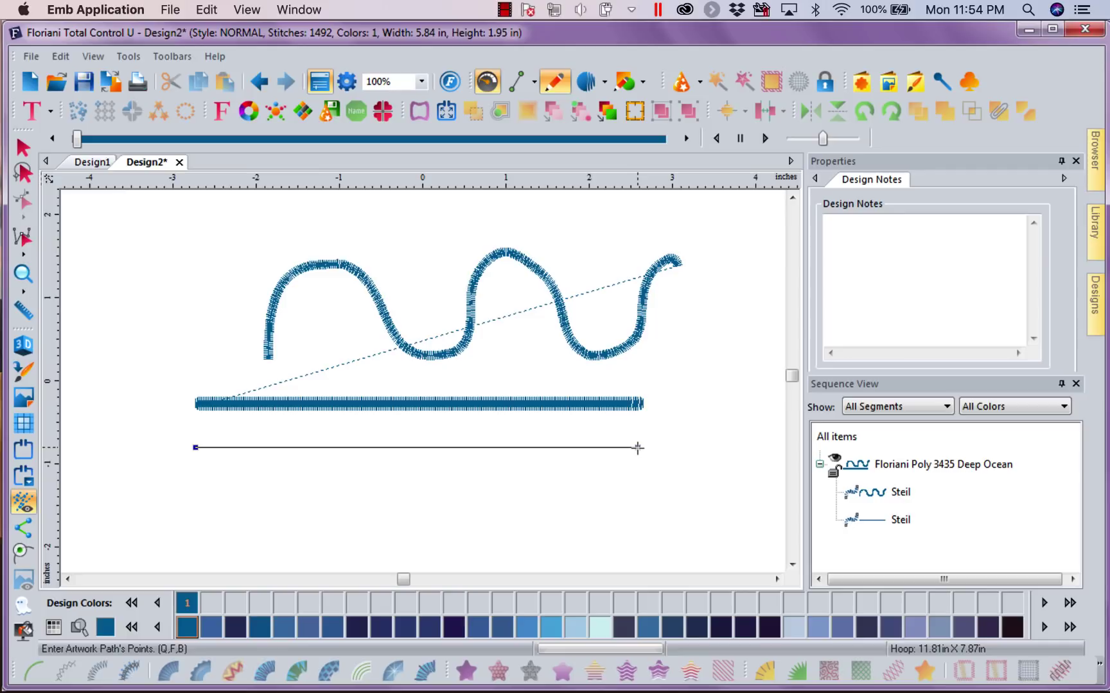
pyautogui.press('Return')
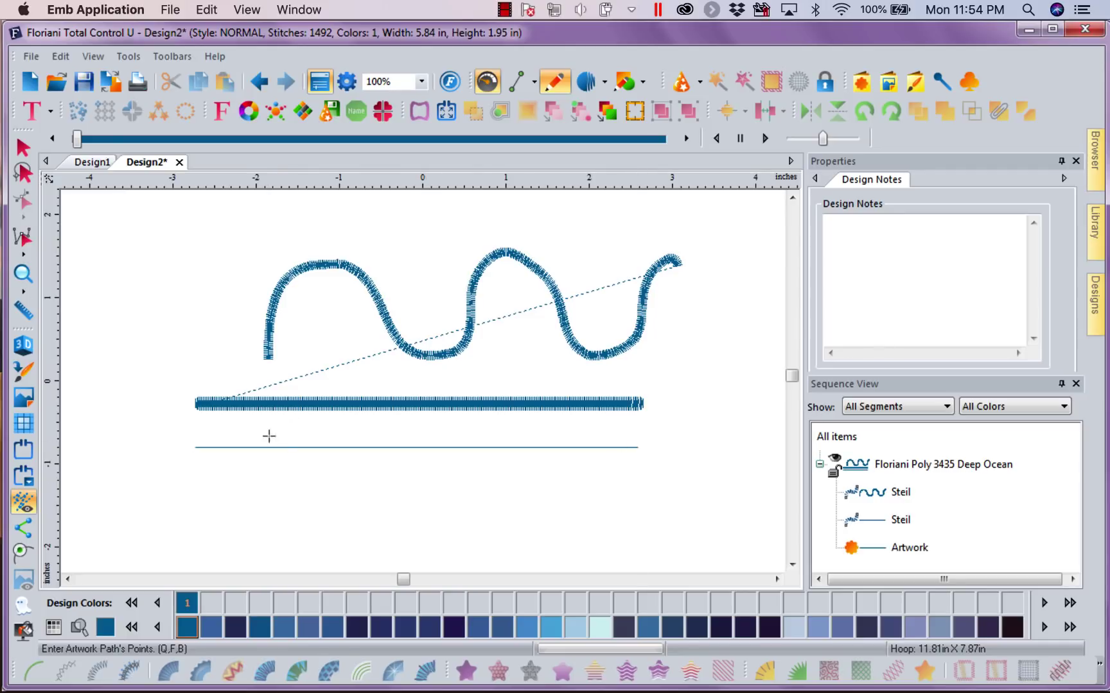
pyautogui.click(22, 148)
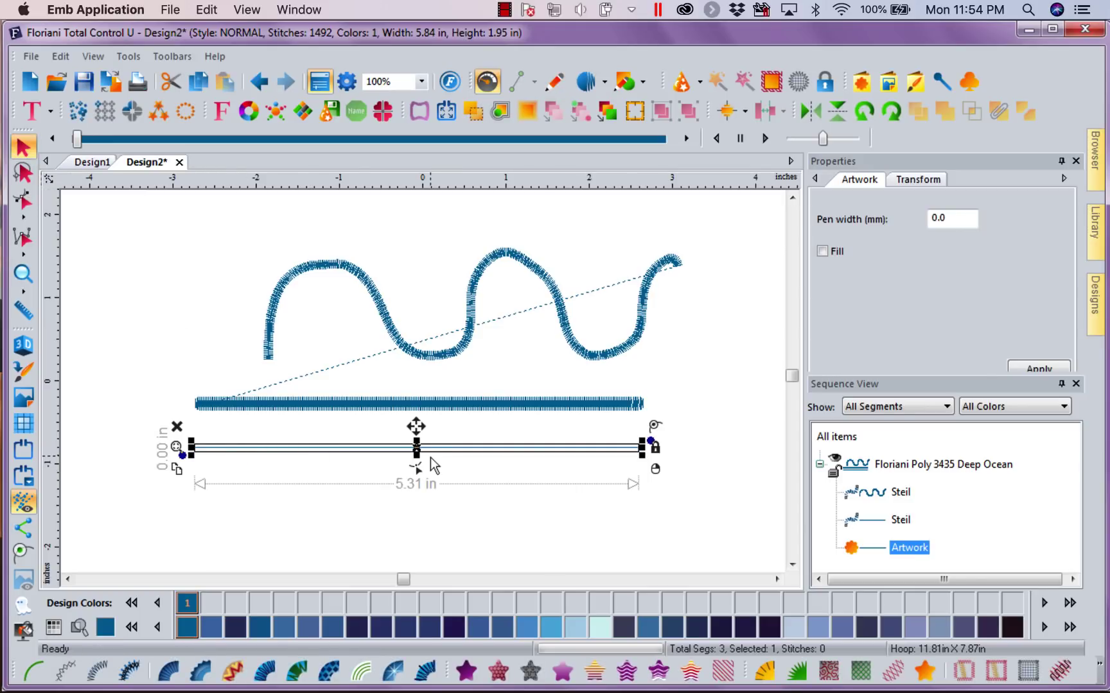
pyautogui.click(102, 665)
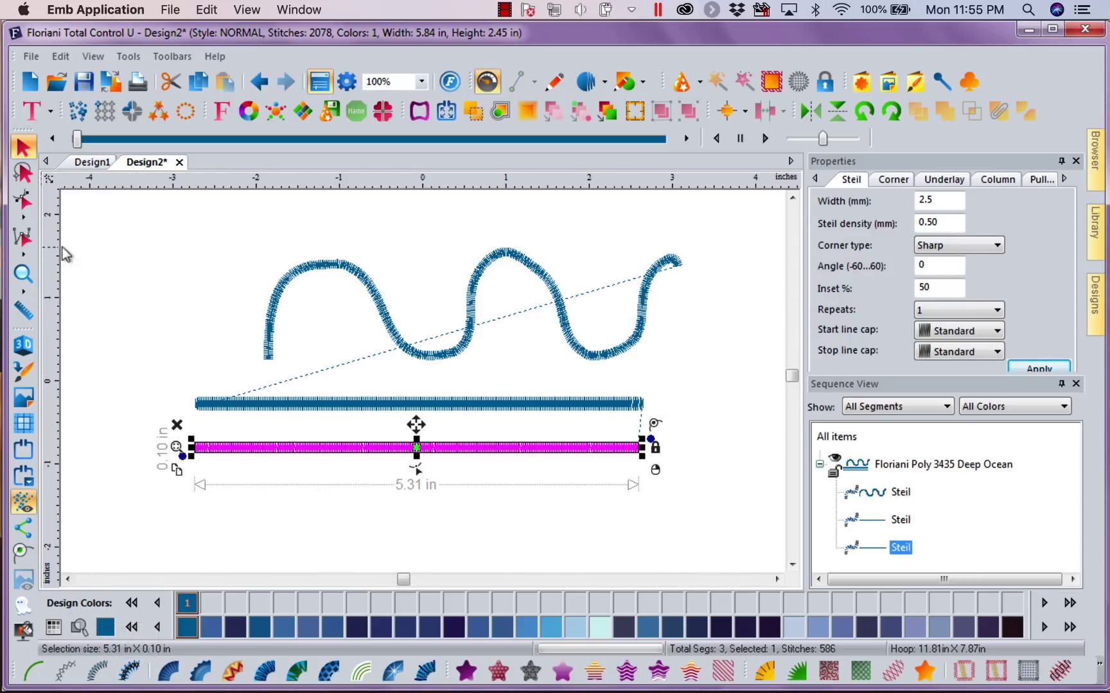
# Step: With the Shape tool, set the third line's stitch entry and exit points
pyautogui.click(25, 203)
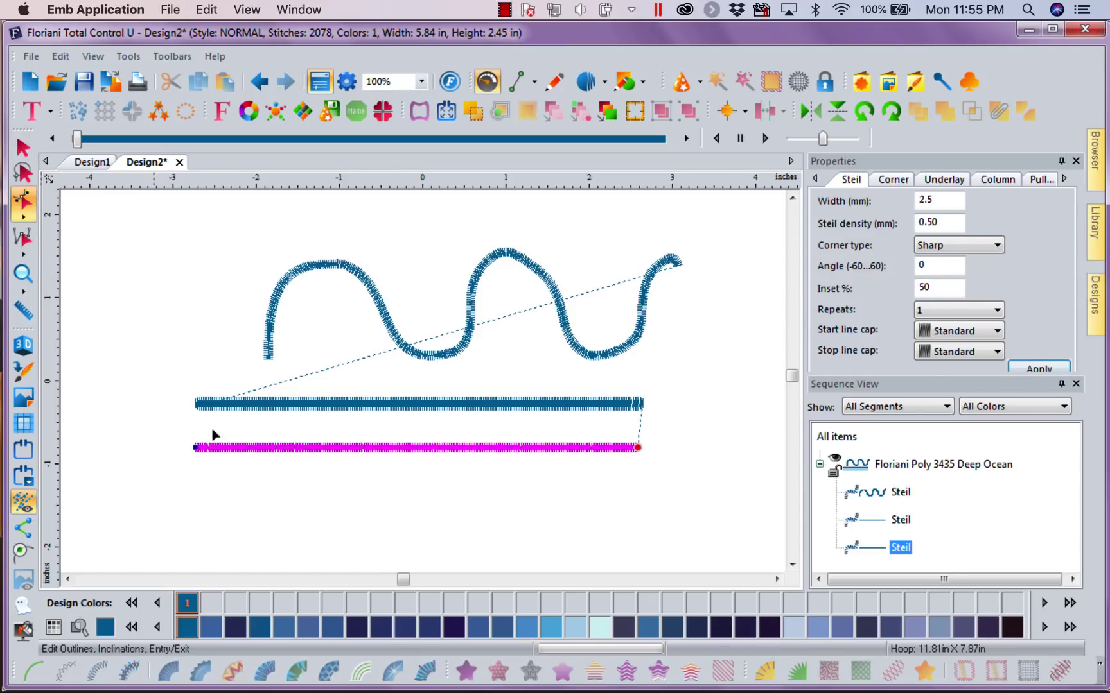
pyautogui.click(638, 448)
pyautogui.click(188, 465)
# Step: Apply Sharp Point start and stop caps to the third line, then deselect it
pyautogui.click(998, 331)
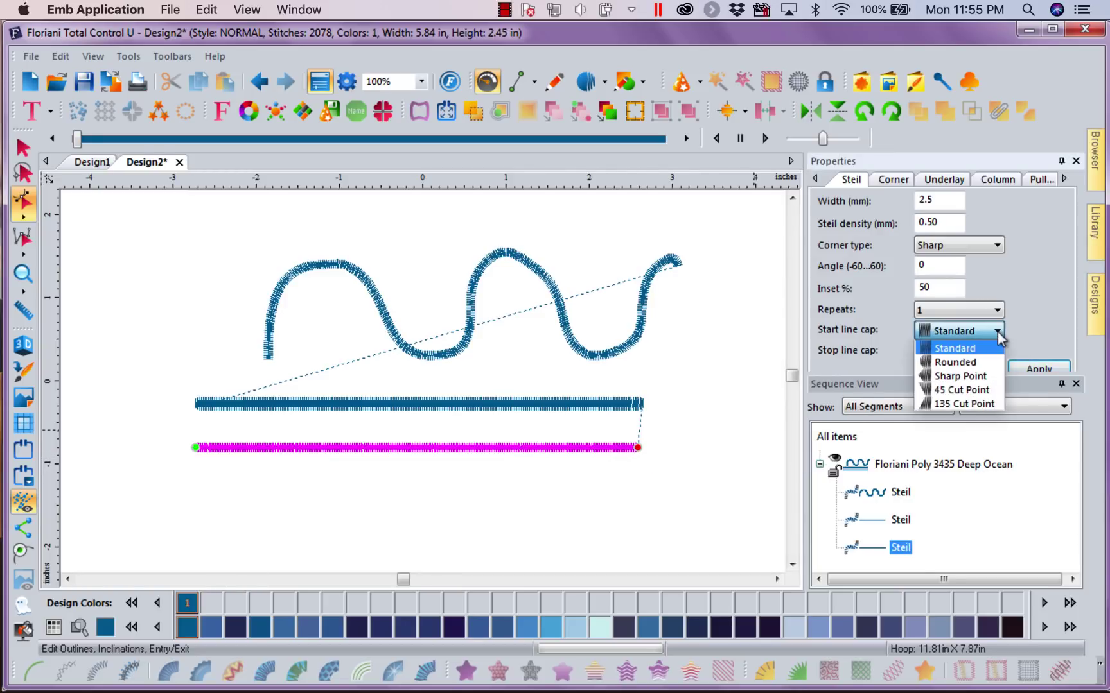
pyautogui.click(962, 377)
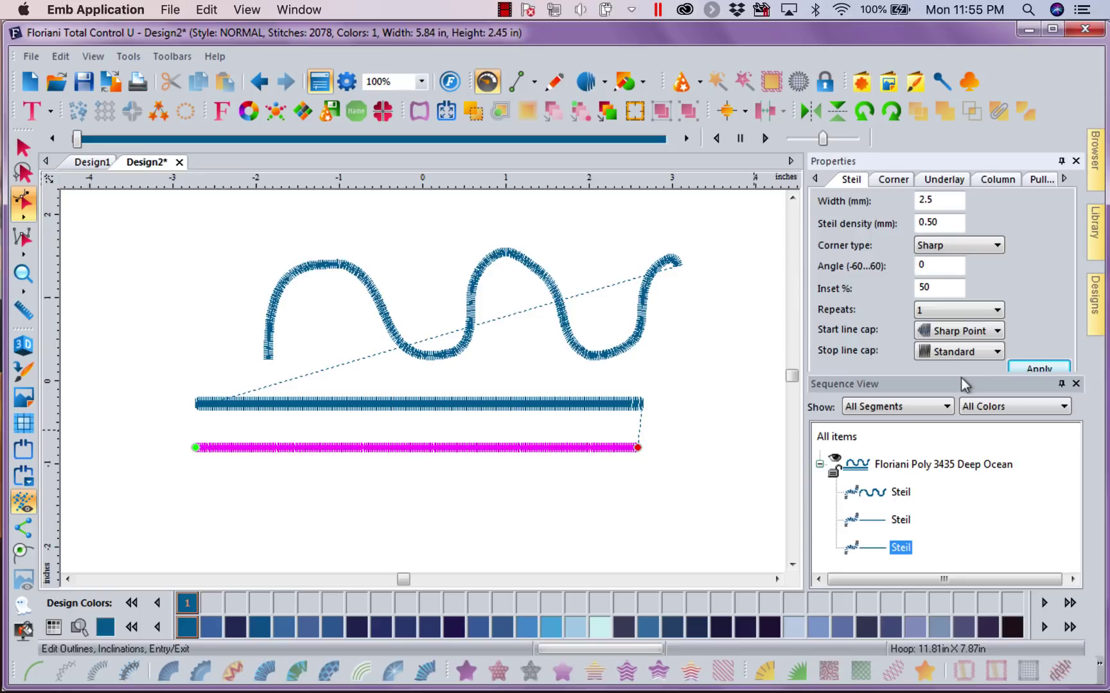
pyautogui.click(998, 353)
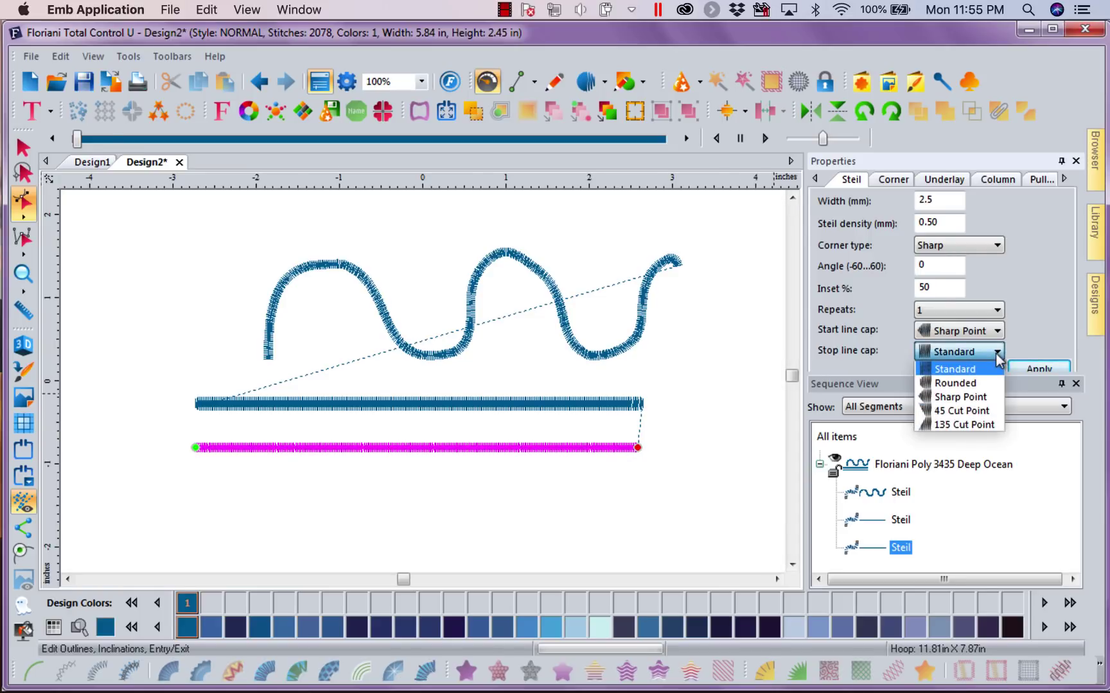
pyautogui.click(970, 403)
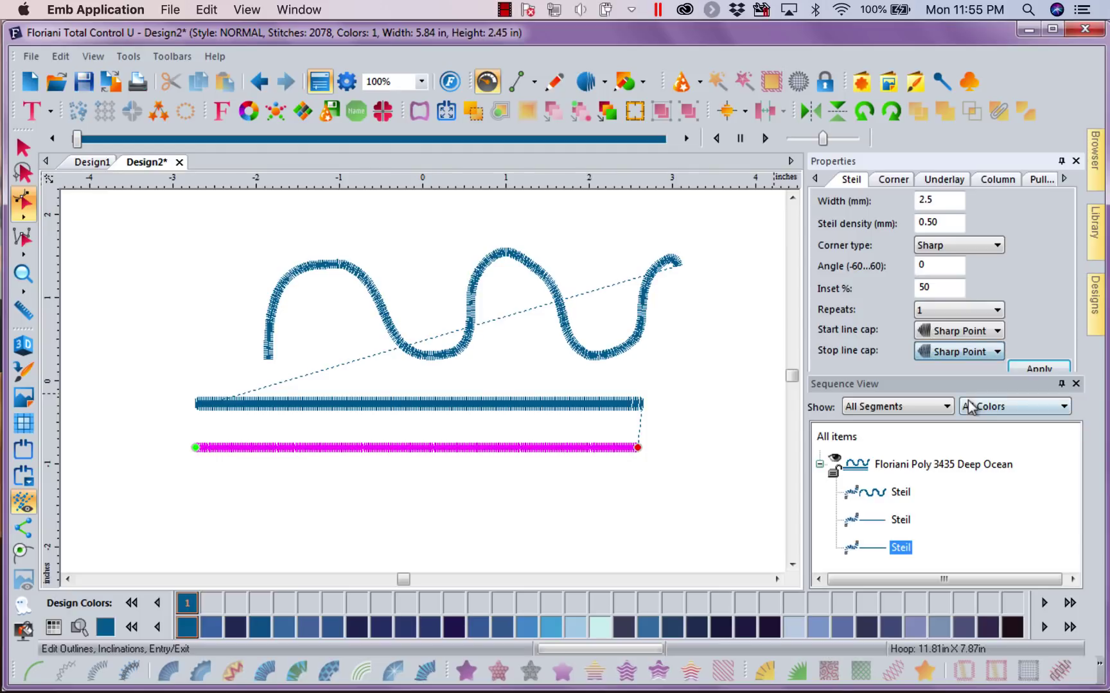
pyautogui.click(1039, 371)
pyautogui.click(713, 537)
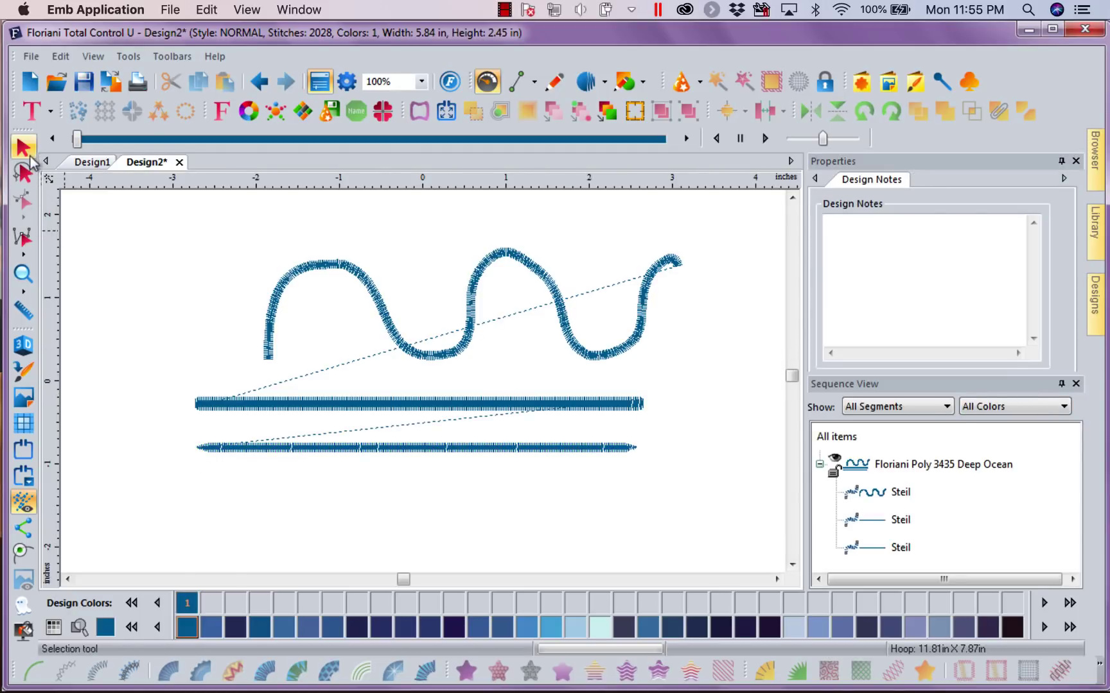
pyautogui.click(23, 345)
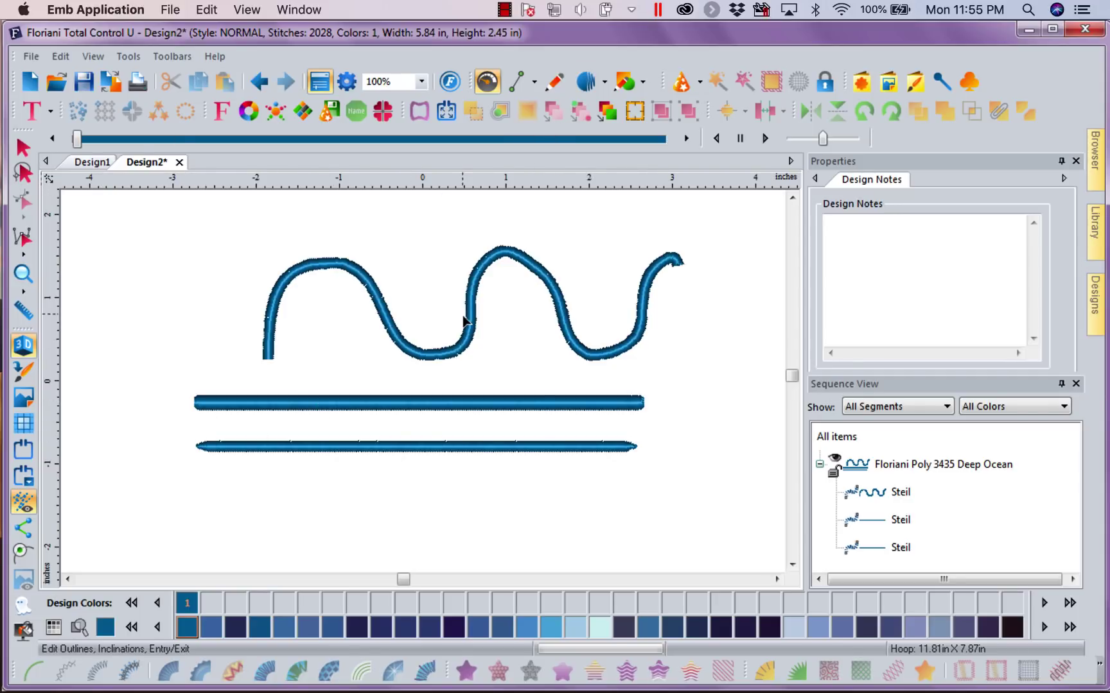
# Step: Open the stitch-drawing tool flyout beside the globe button
pyautogui.click(604, 82)
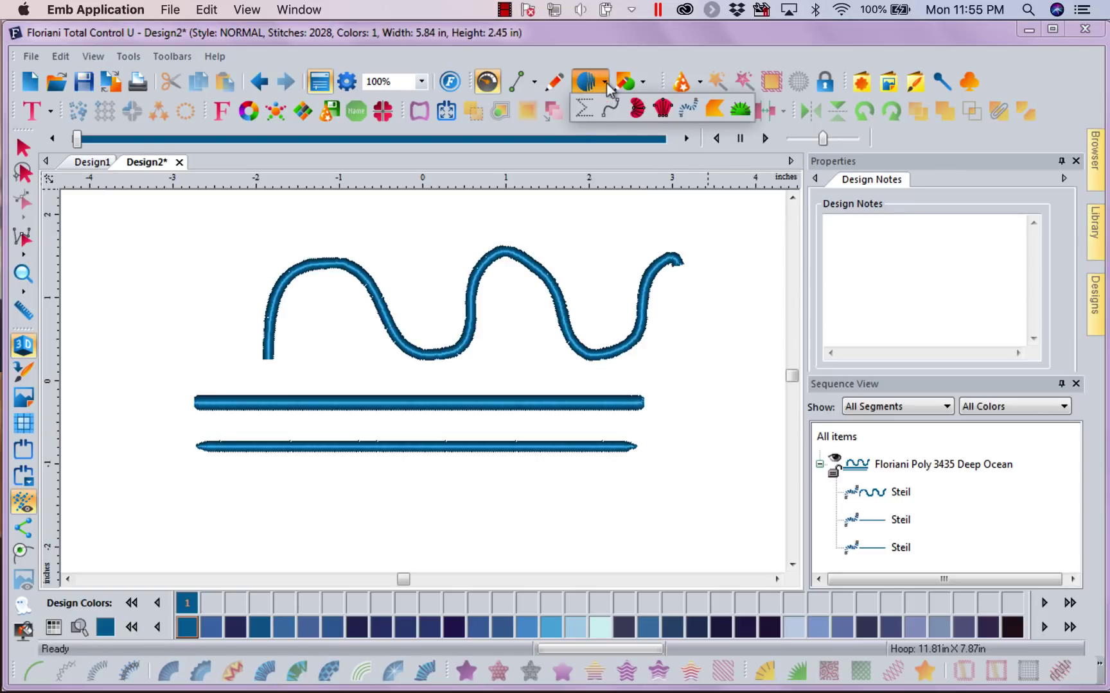
# Step: Draw a 5.33 in straight Steil line (542 stitches) below the pointed third line
pyautogui.click(687, 108)
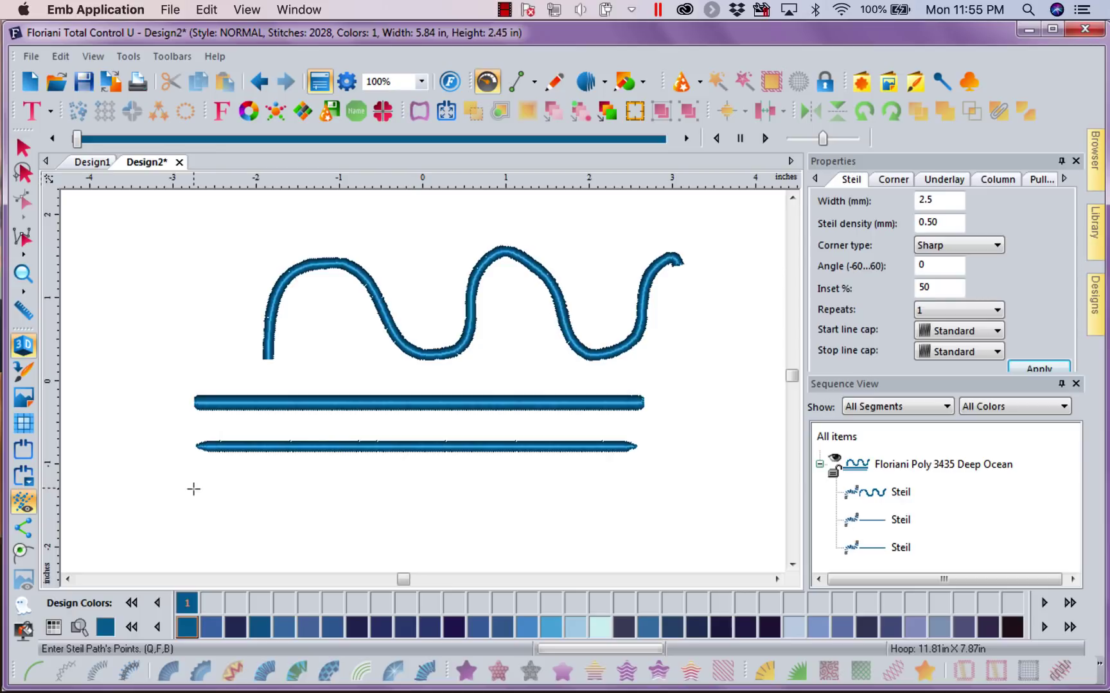
pyautogui.click(638, 488)
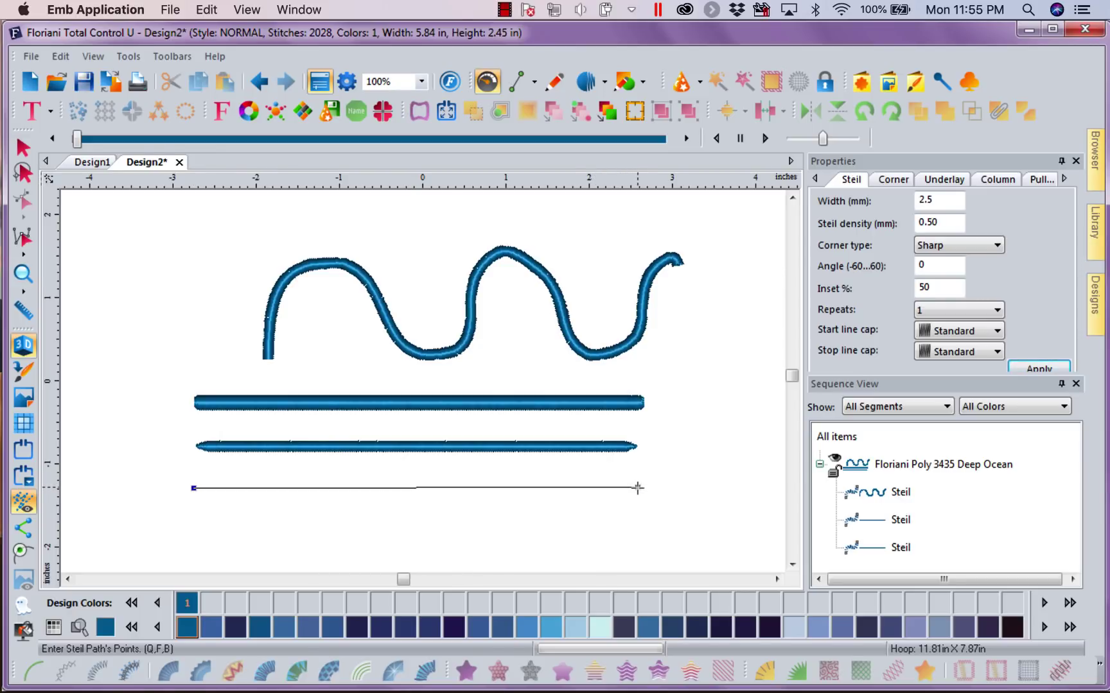
pyautogui.press('Return')
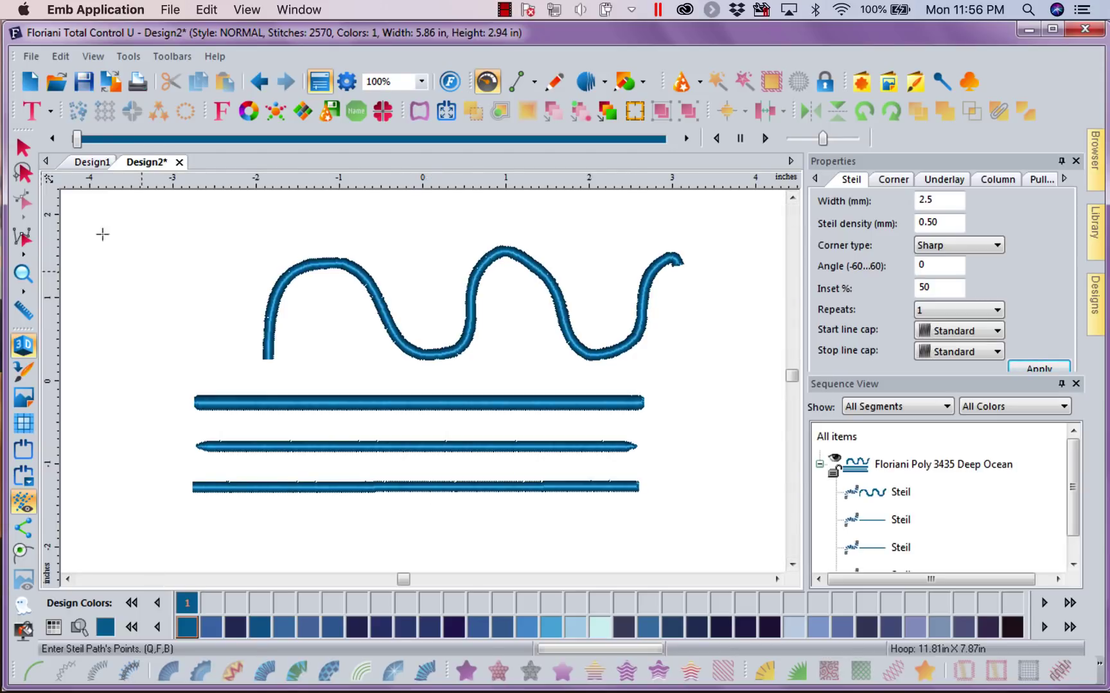
pyautogui.click(23, 148)
# Step: Select the bottom Steil line and activate the Shape tool to show its endpoints
pyautogui.click(270, 487)
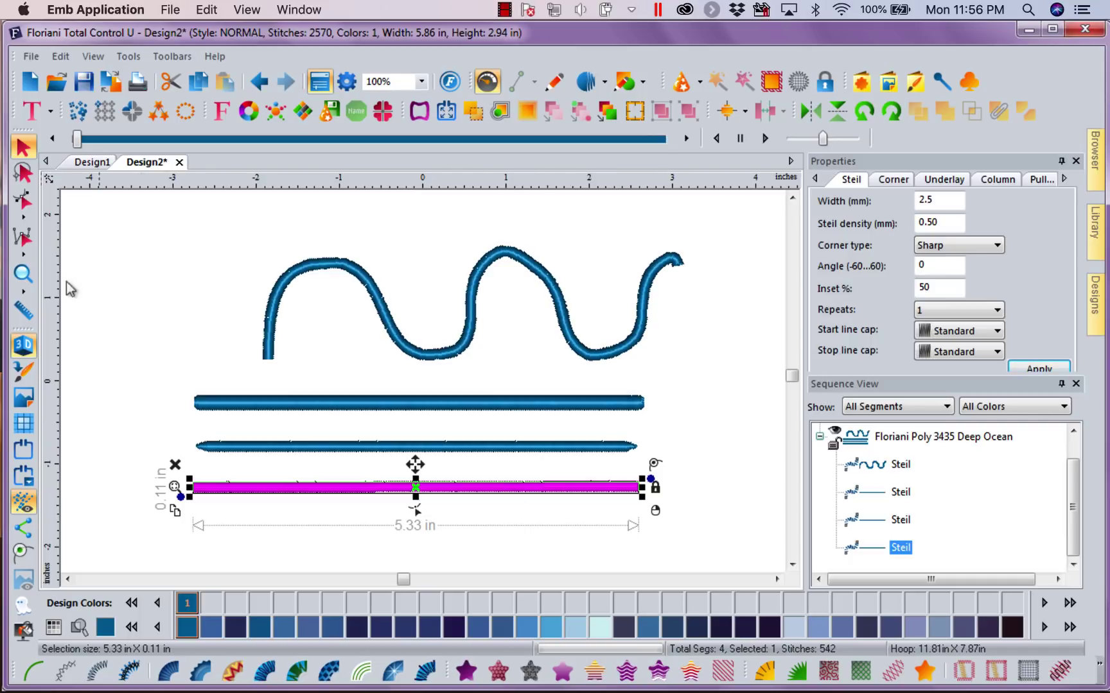
pyautogui.click(23, 202)
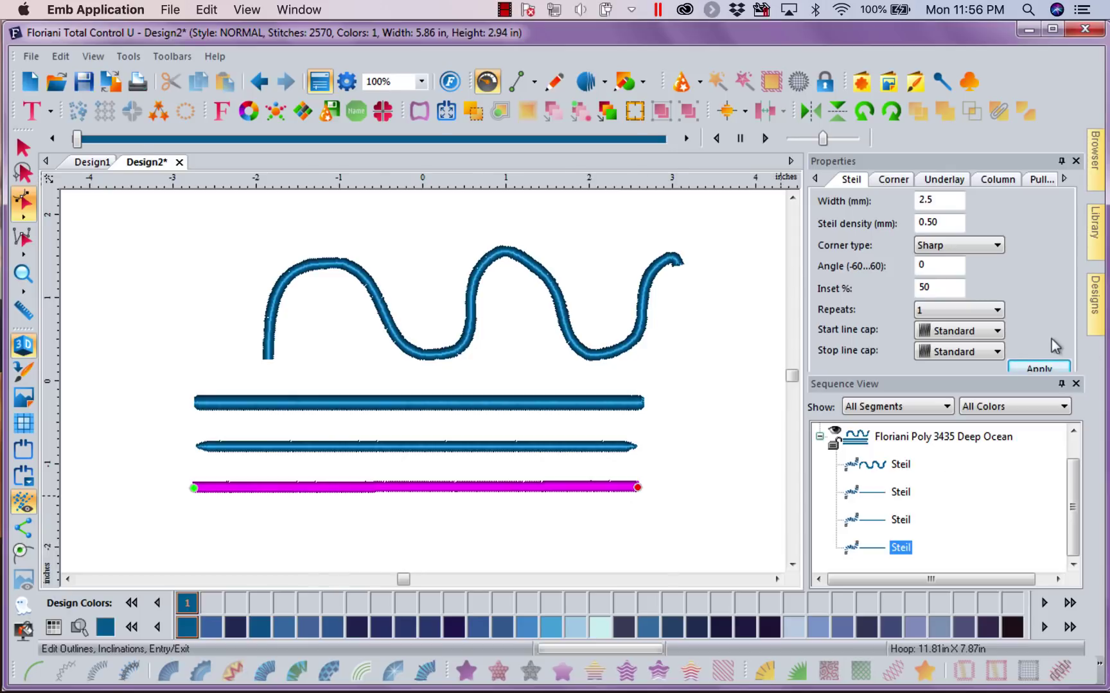
# Step: Apply a Sharp Point start cap and Rounded stop cap to the bottom line
pyautogui.click(997, 331)
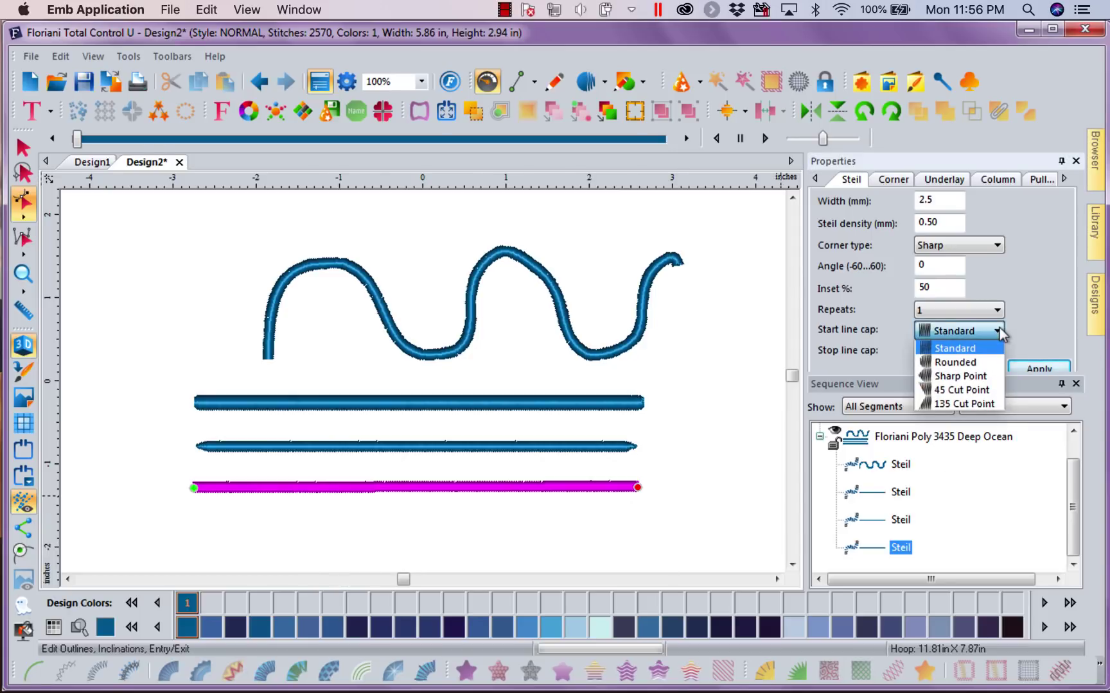
pyautogui.click(939, 376)
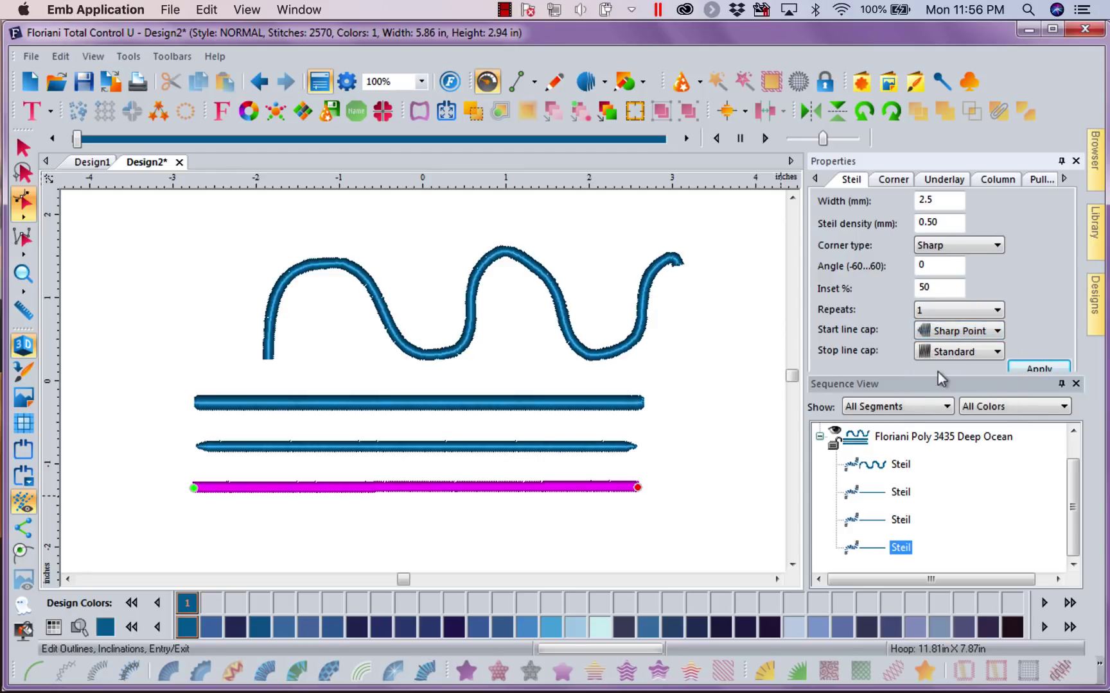
pyautogui.click(997, 352)
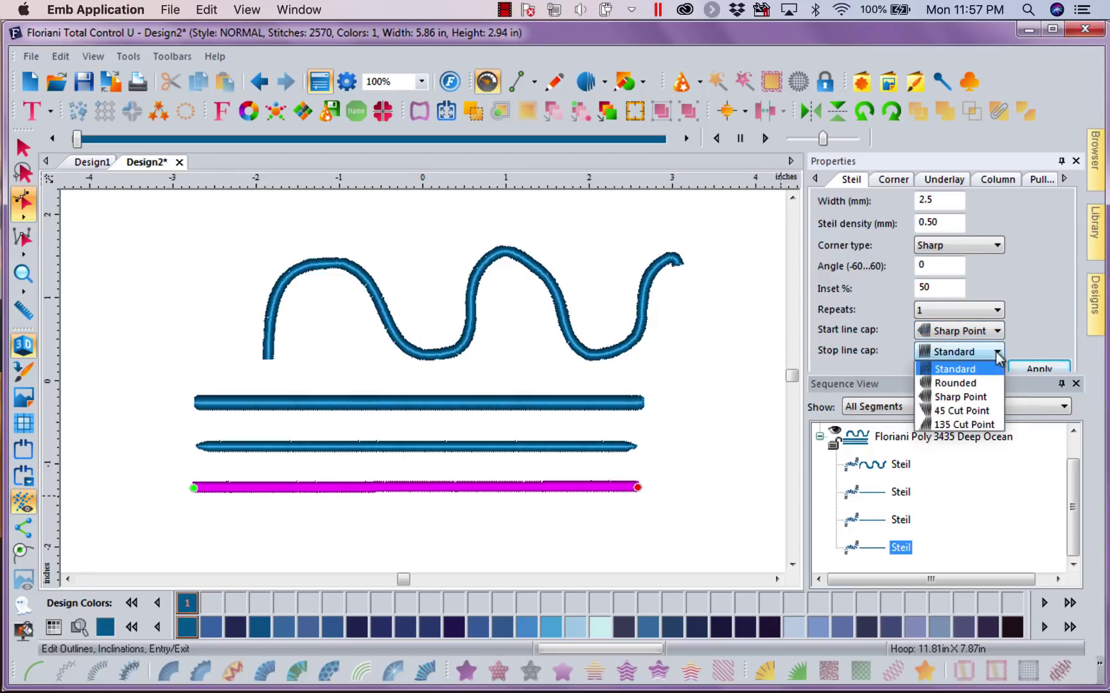
pyautogui.click(978, 385)
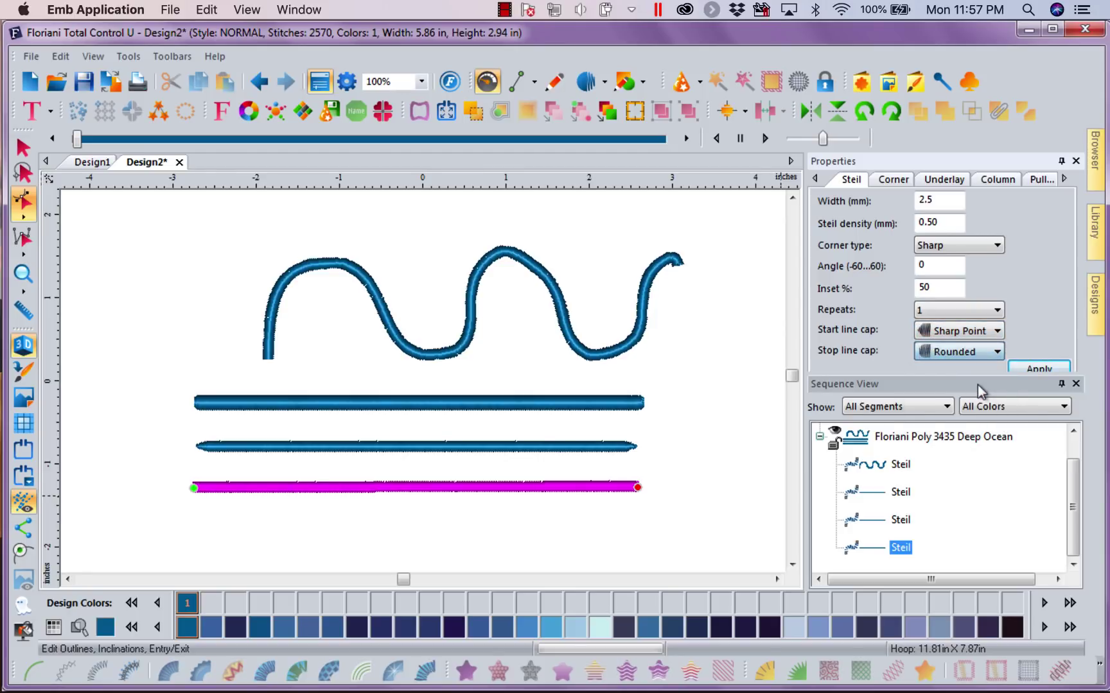
pyautogui.click(1040, 370)
pyautogui.click(653, 572)
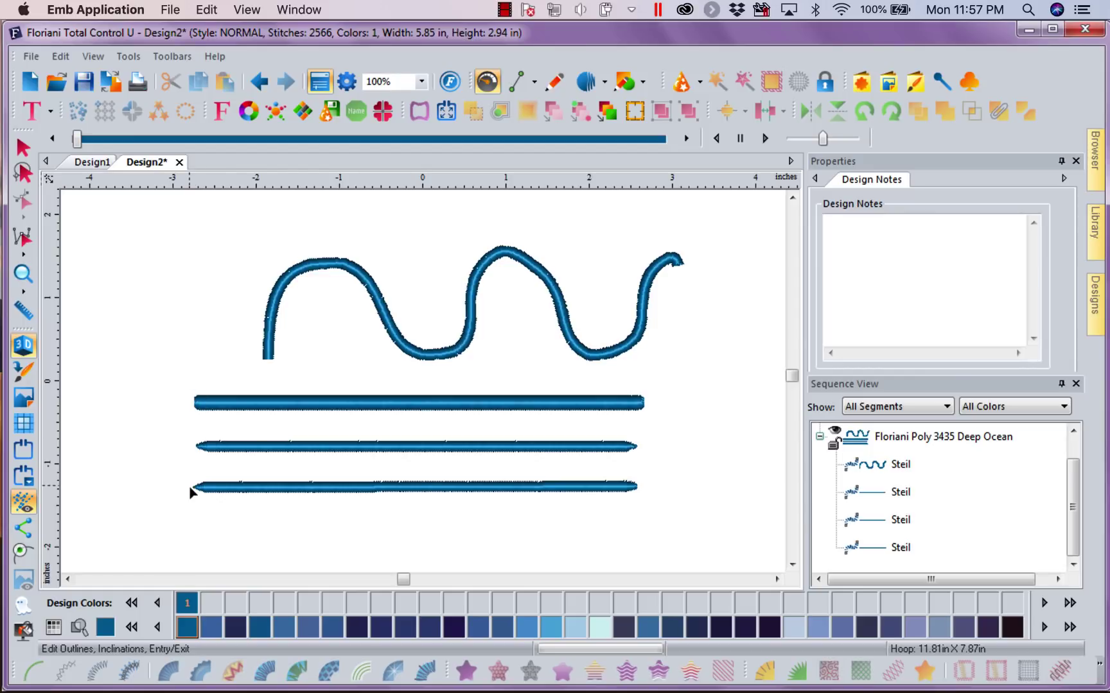
# Step: Undo the bottom line's cap change, restoring standard caps and 2570 stitches, then reselect it
pyautogui.click(239, 488)
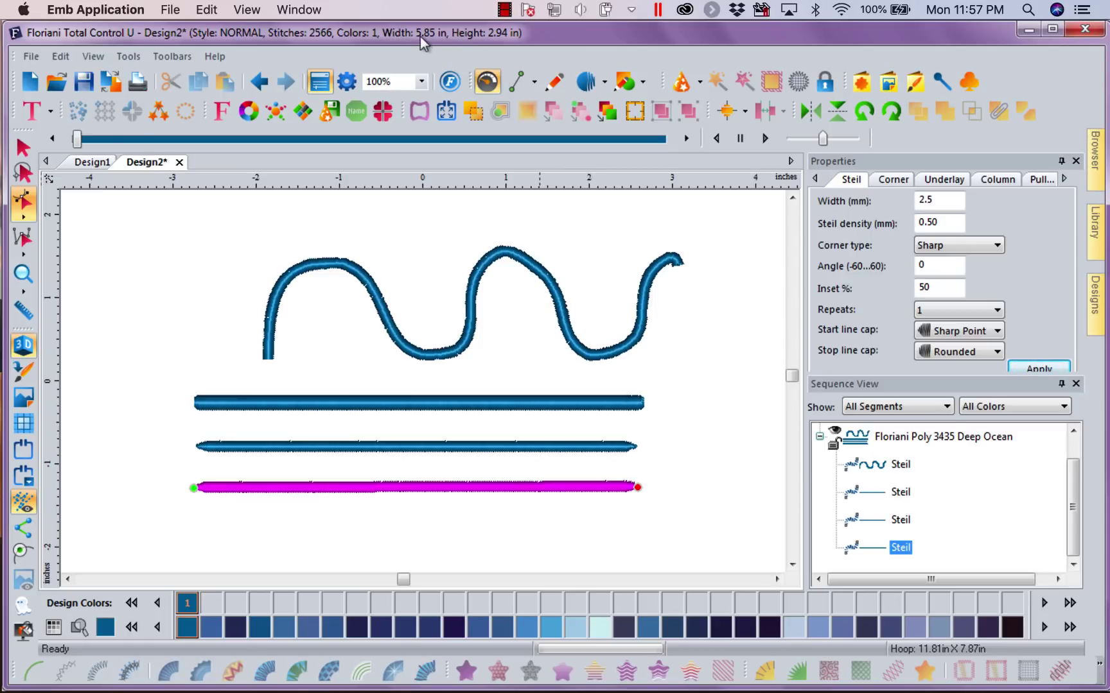
pyautogui.click(693, 373)
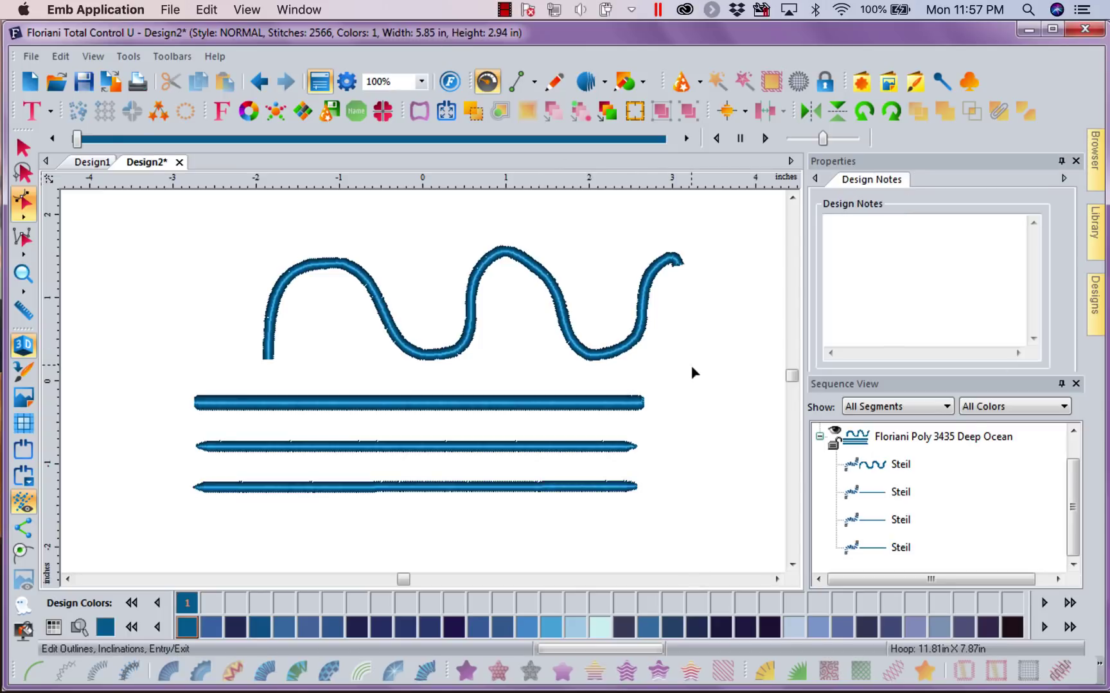
pyautogui.click(261, 83)
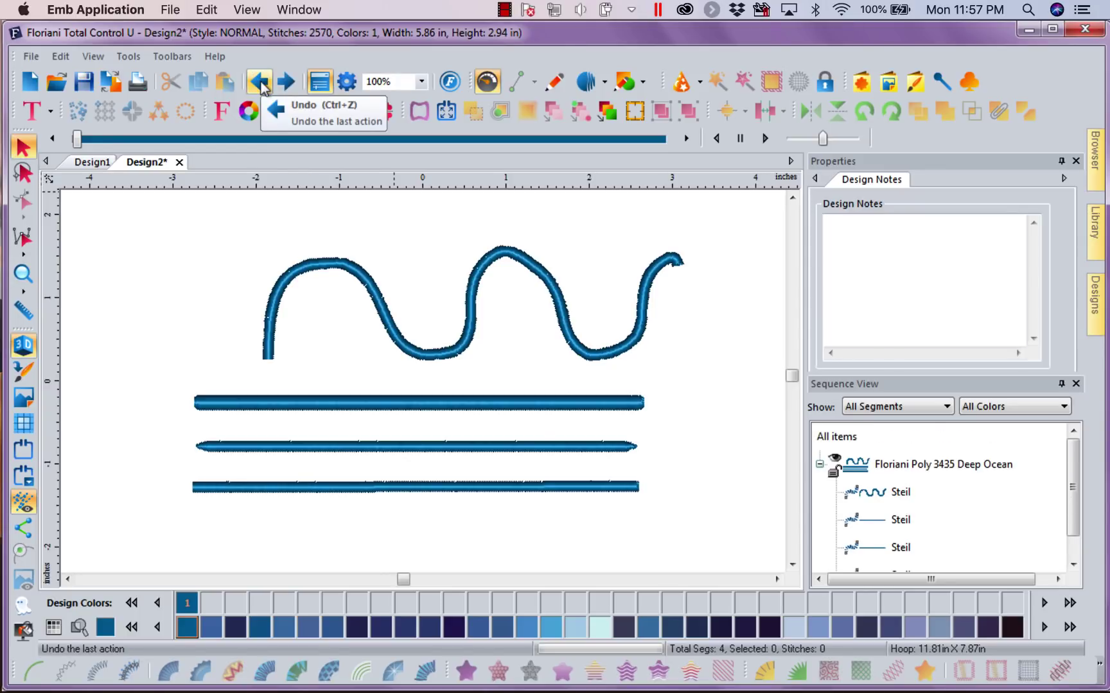
pyautogui.click(260, 82)
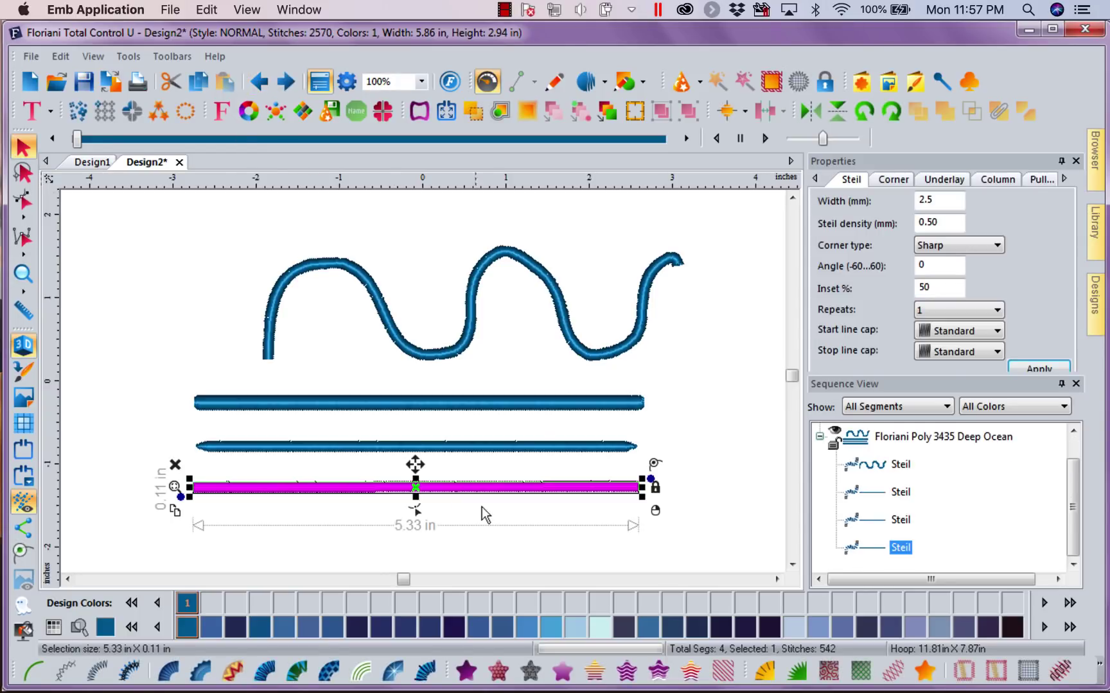
pyautogui.click(737, 411)
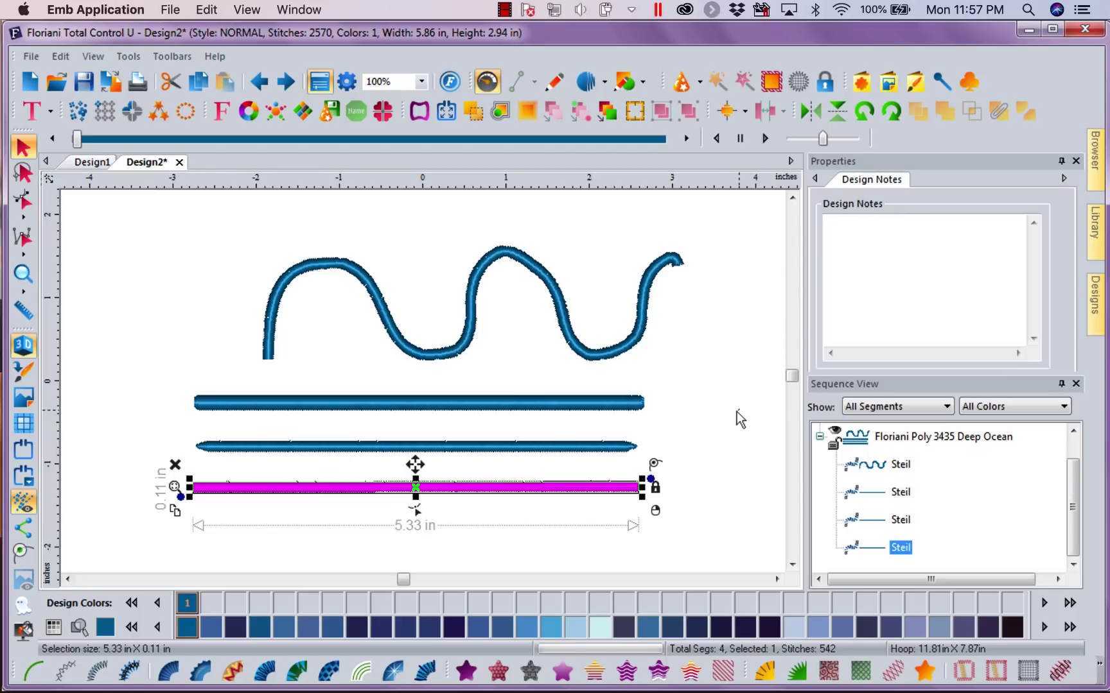
pyautogui.click(497, 490)
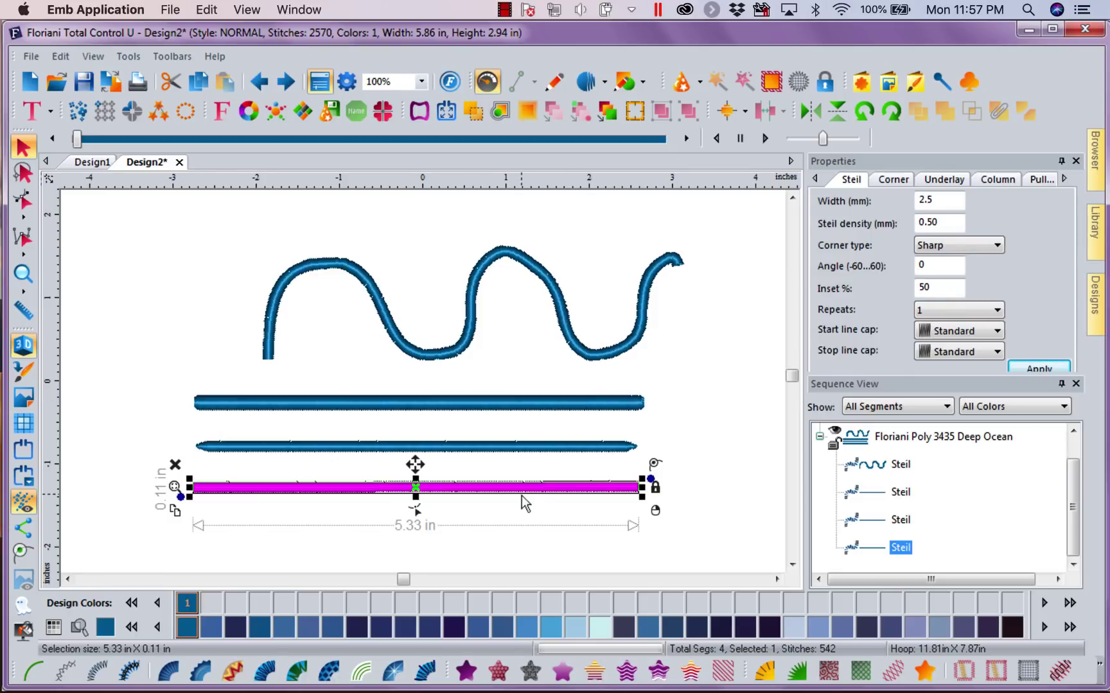
pyautogui.click(1065, 179)
pyautogui.click(1064, 180)
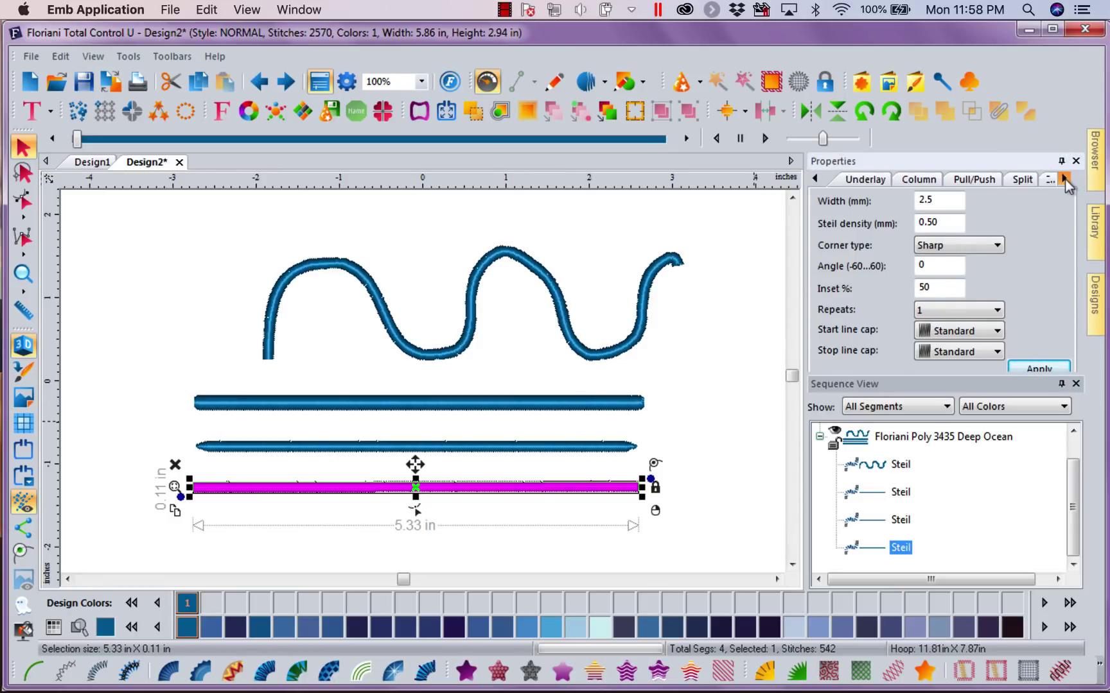
pyautogui.click(1065, 179)
pyautogui.click(1064, 180)
pyautogui.click(1065, 179)
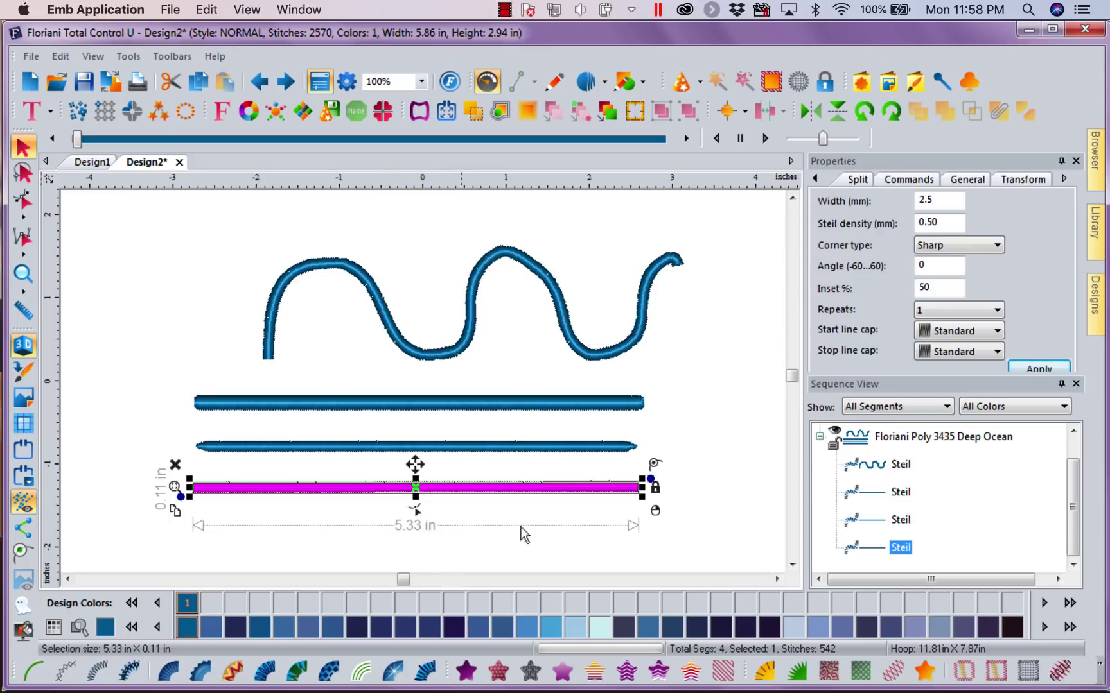
pyautogui.click(1040, 182)
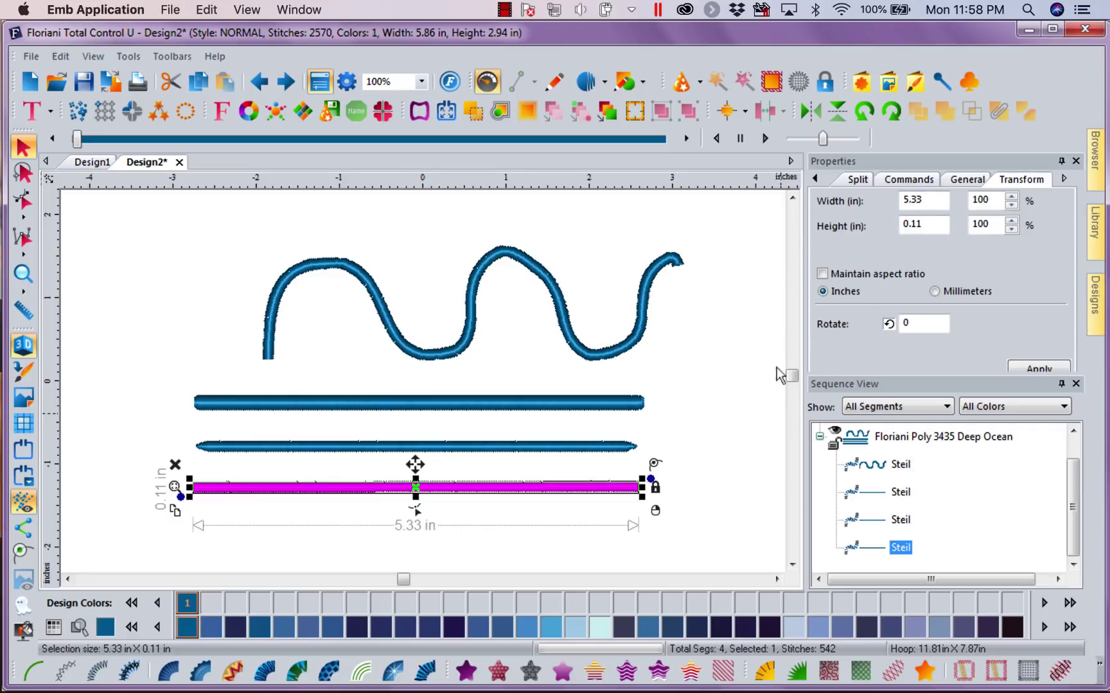
pyautogui.click(813, 179)
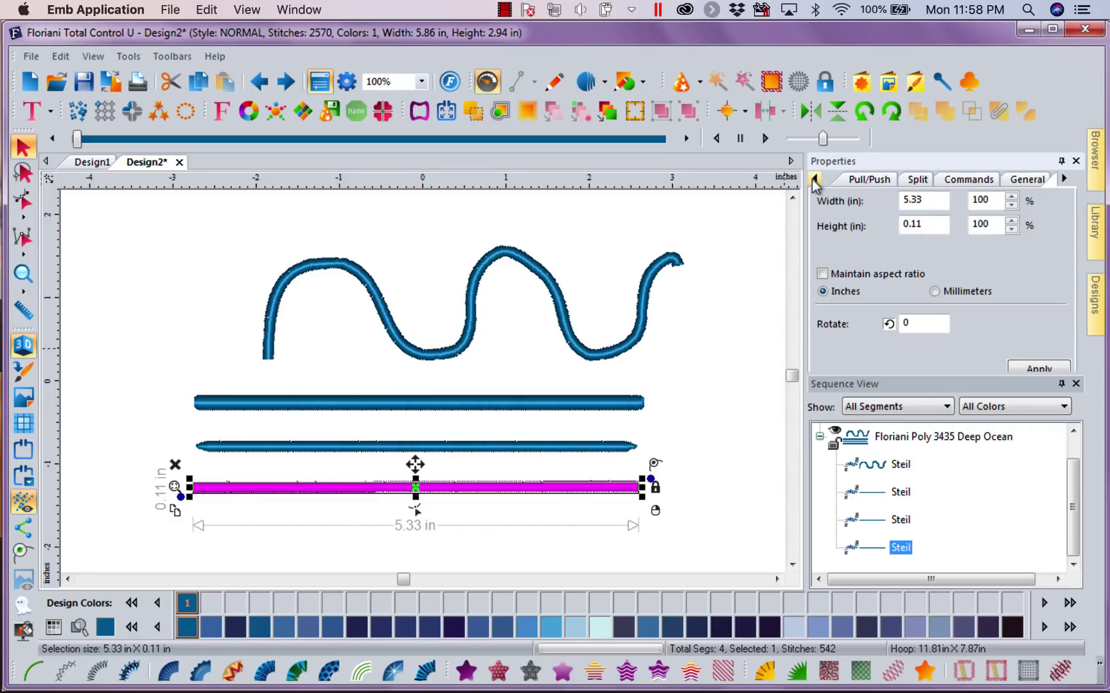
pyautogui.doubleClick(814, 180)
pyautogui.doubleClick(814, 179)
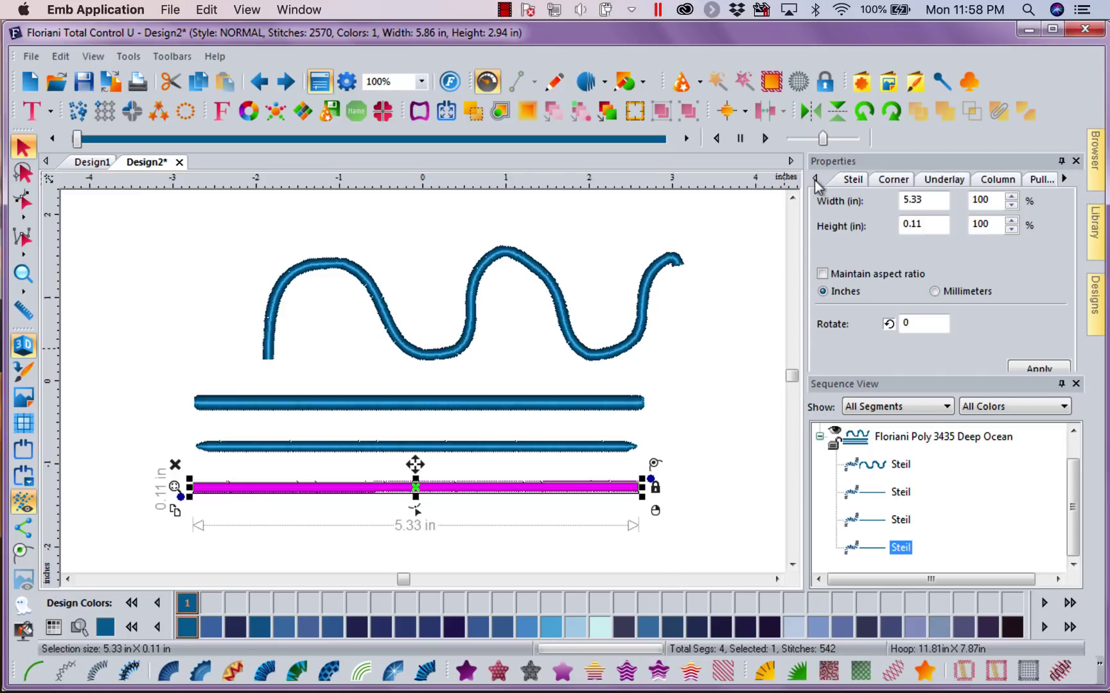
pyautogui.click(847, 181)
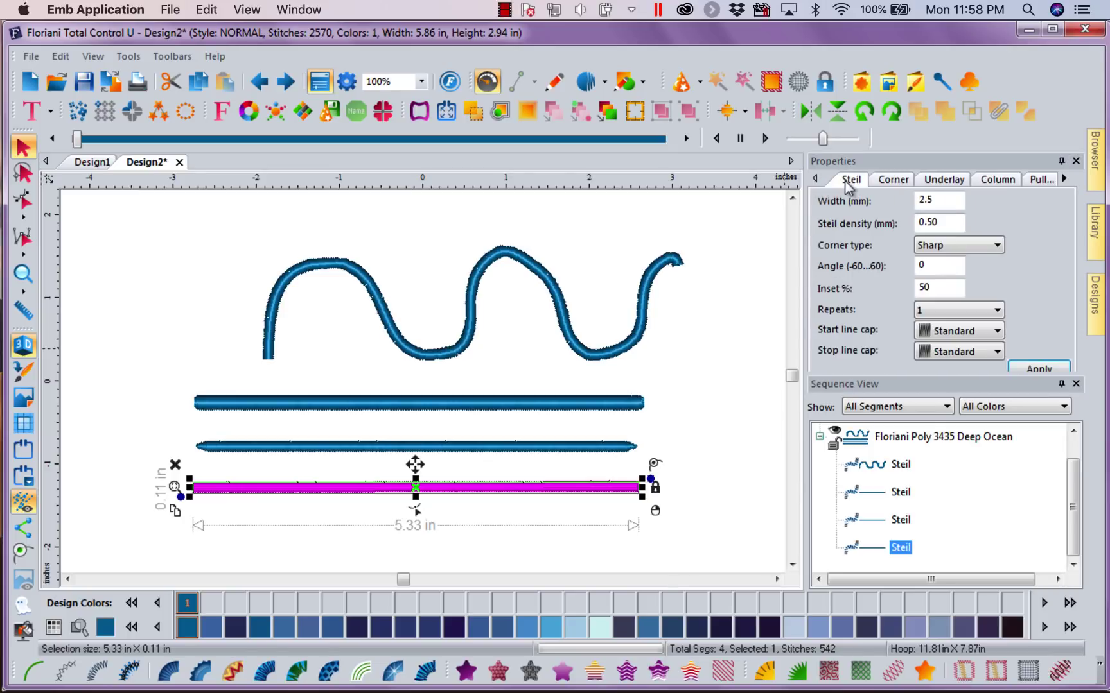
# Step: Reapply Sharp Point start and Rounded stop caps to the bottom line, reaching 2566 stitches
pyautogui.click(997, 331)
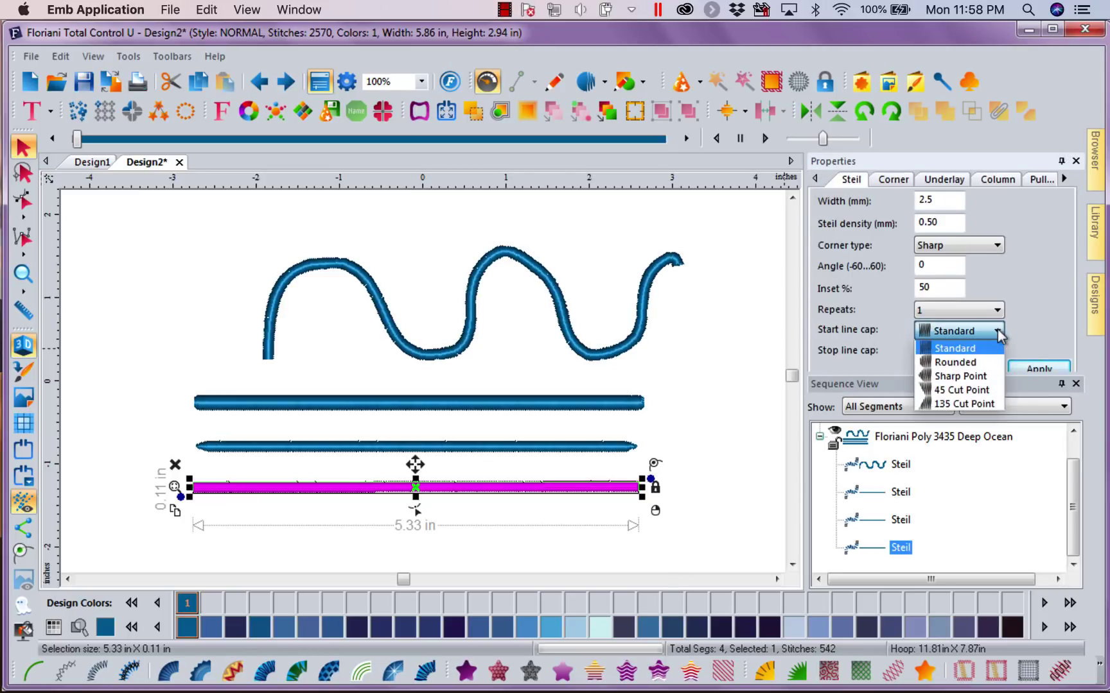
pyautogui.click(942, 377)
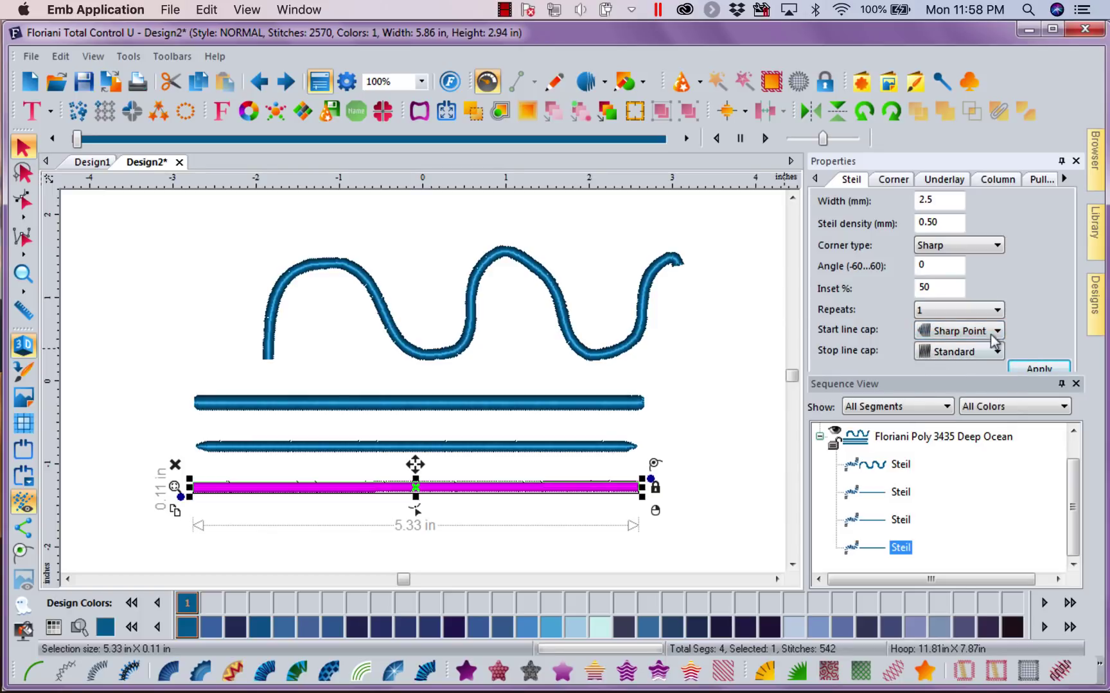
pyautogui.click(998, 332)
pyautogui.click(1000, 339)
pyautogui.click(997, 352)
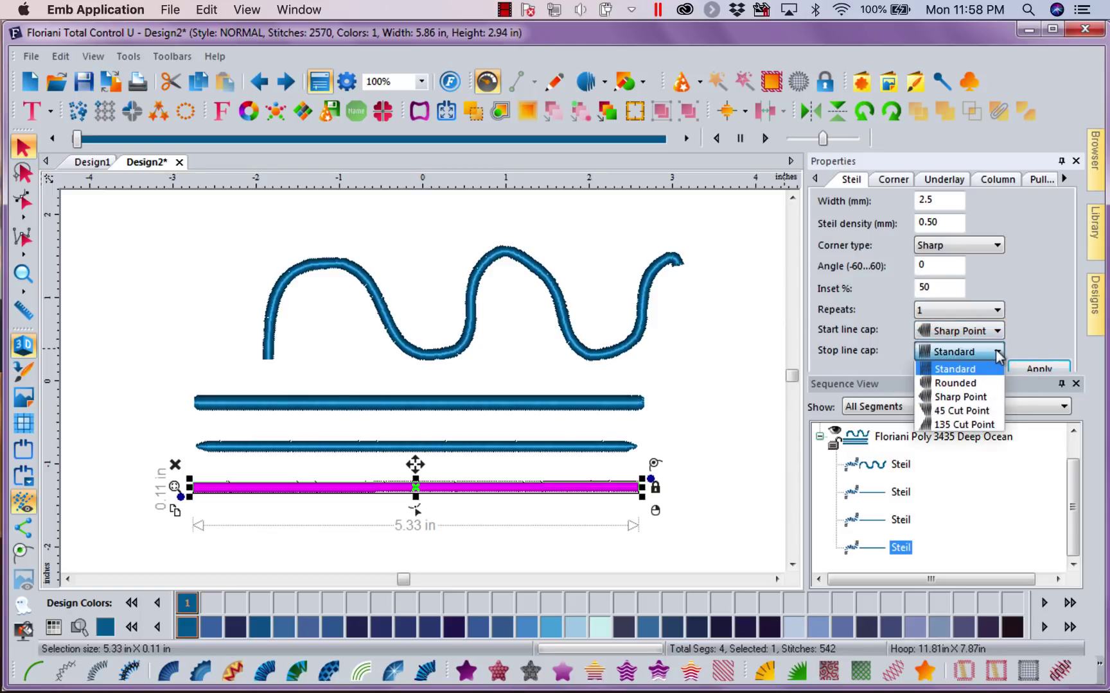
pyautogui.click(966, 386)
pyautogui.click(1028, 366)
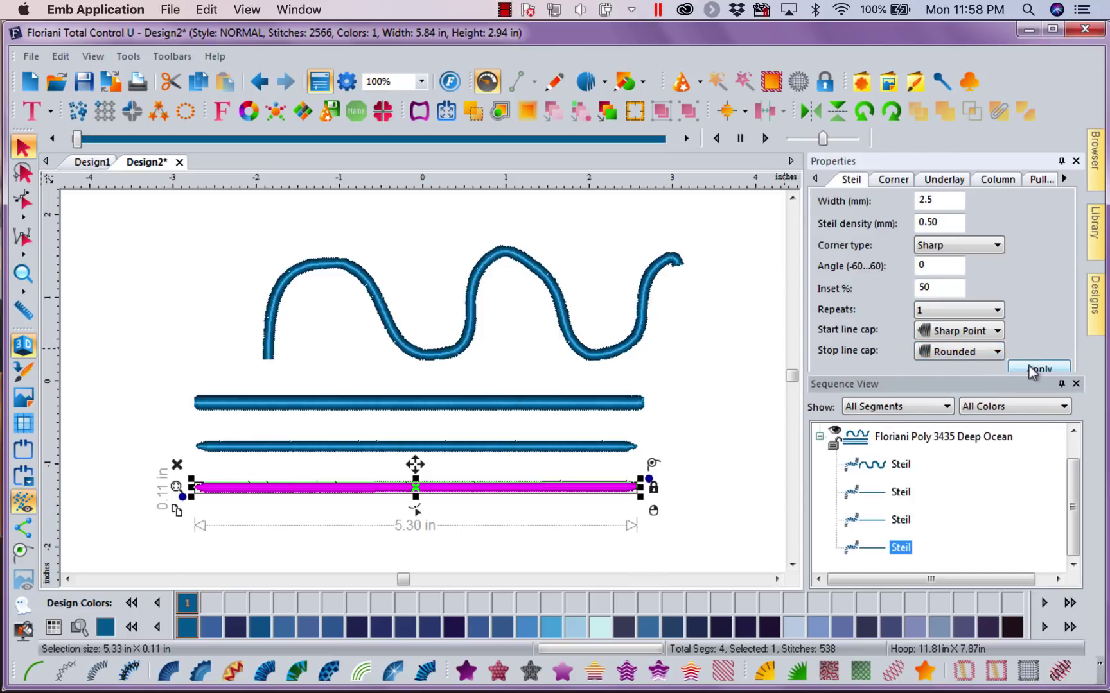
pyautogui.click(734, 478)
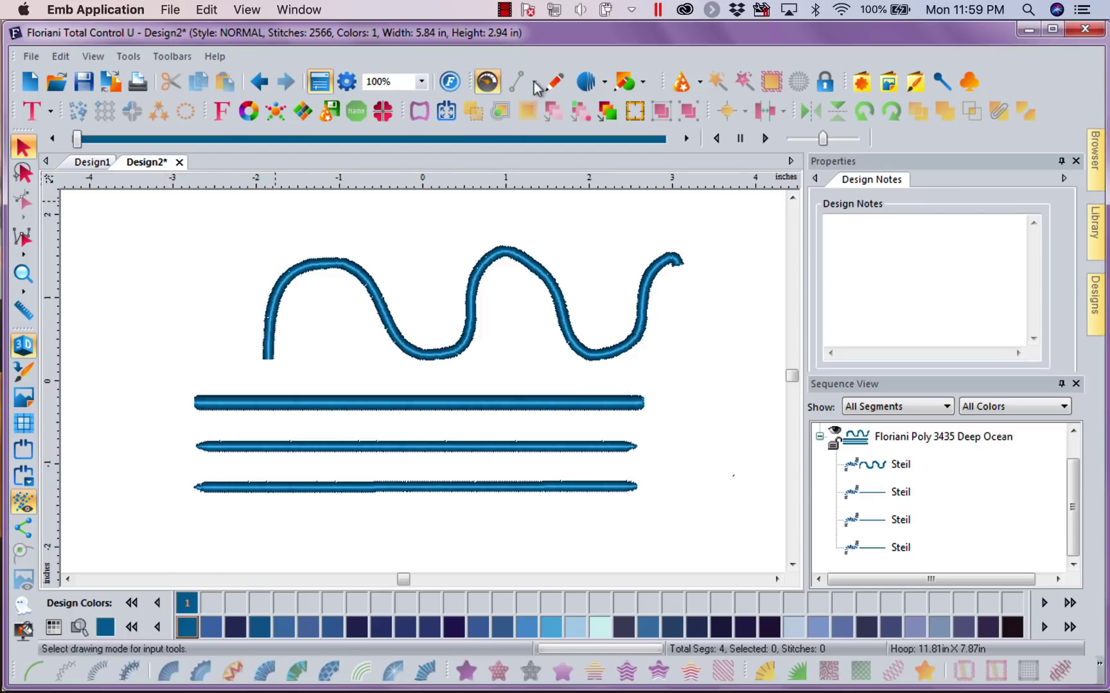
# Step: Draw a fifth straight Steil line, about 5.4 in long, below the others and select it for editing
pyautogui.click(604, 82)
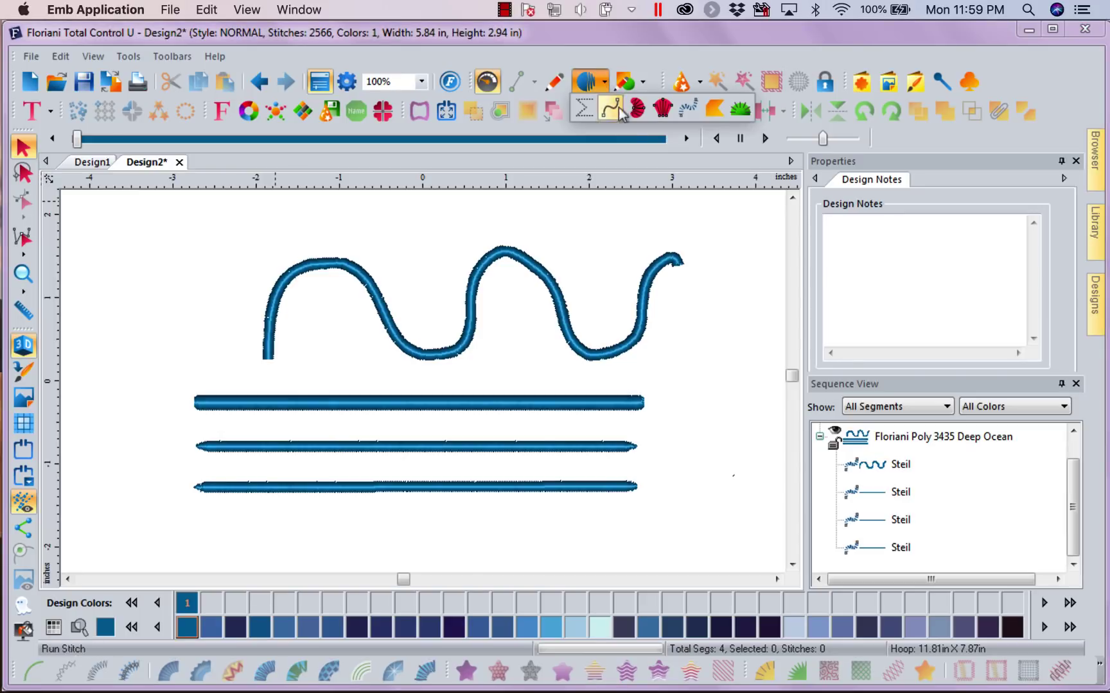
pyautogui.click(689, 110)
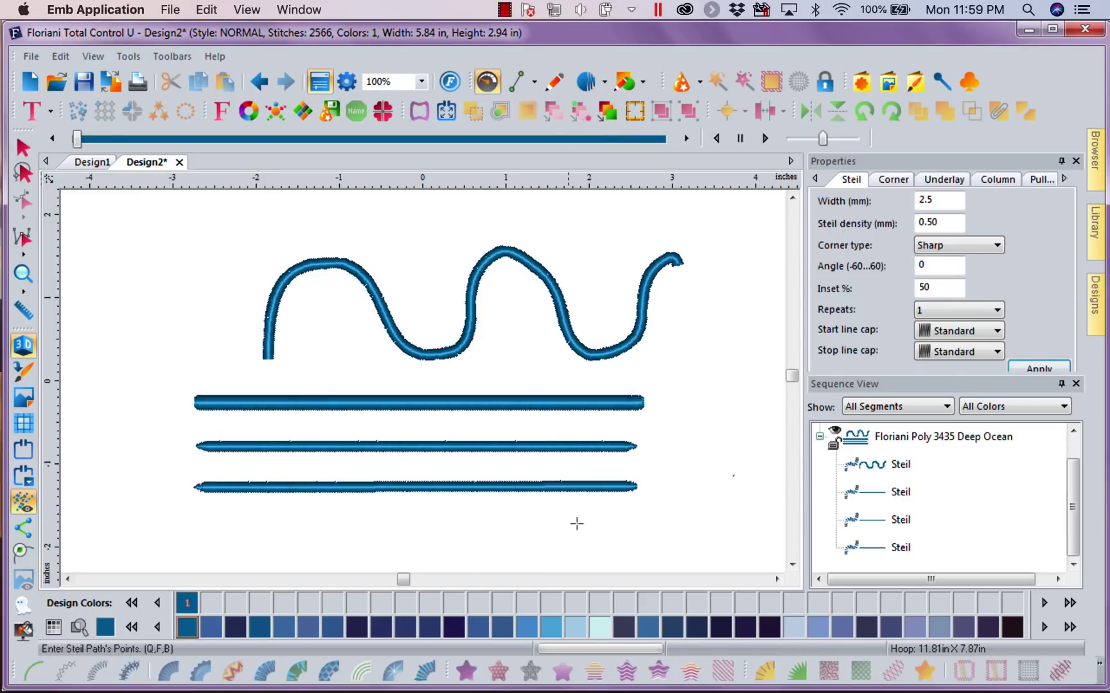
pyautogui.click(641, 525)
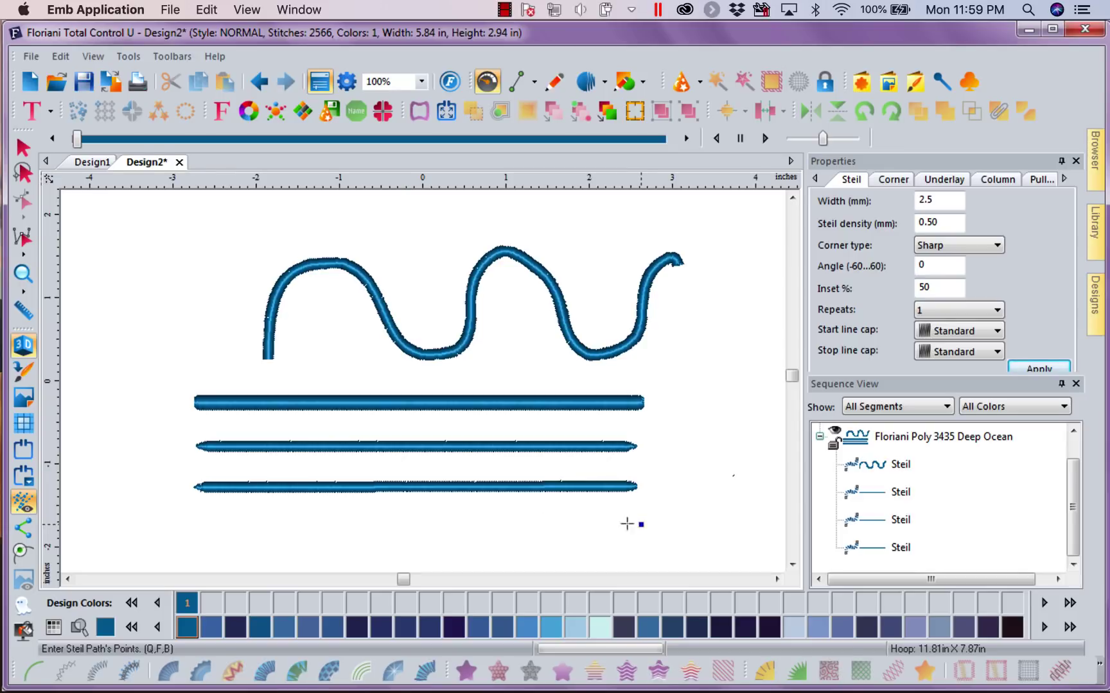
pyautogui.click(193, 523)
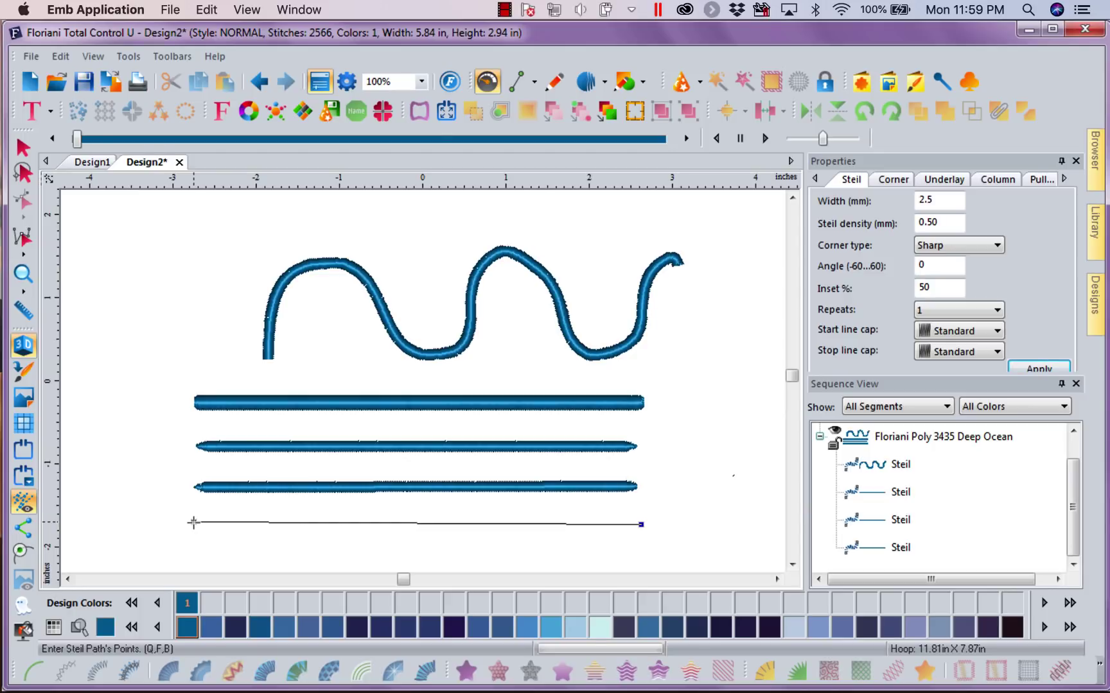
pyautogui.click(192, 523)
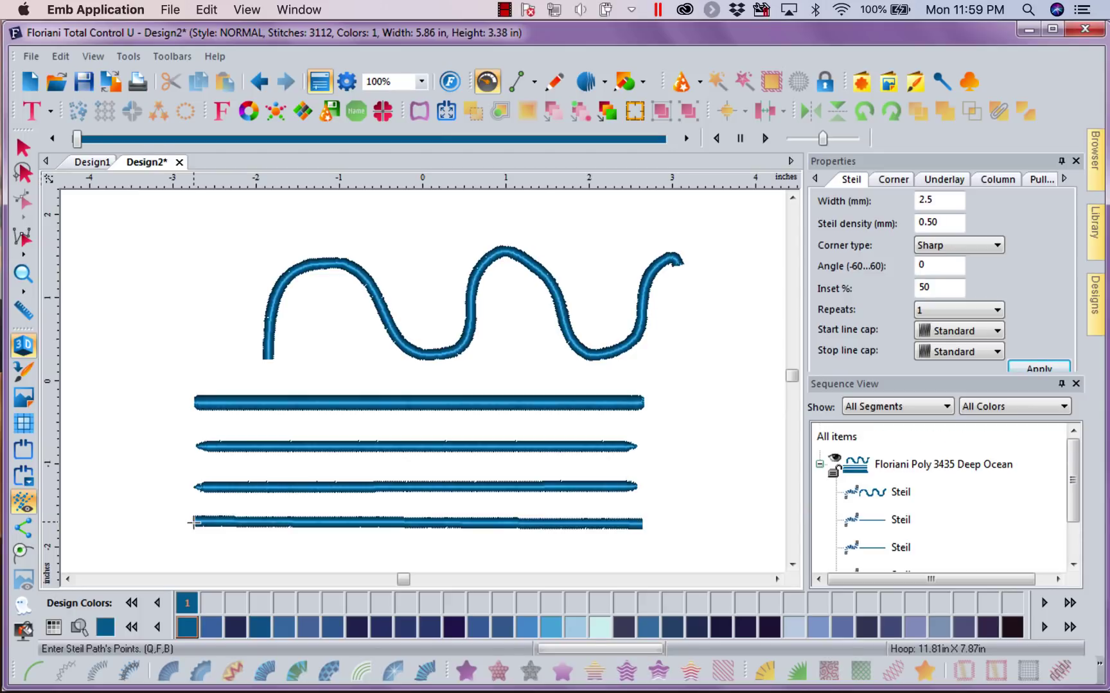
pyautogui.click(23, 148)
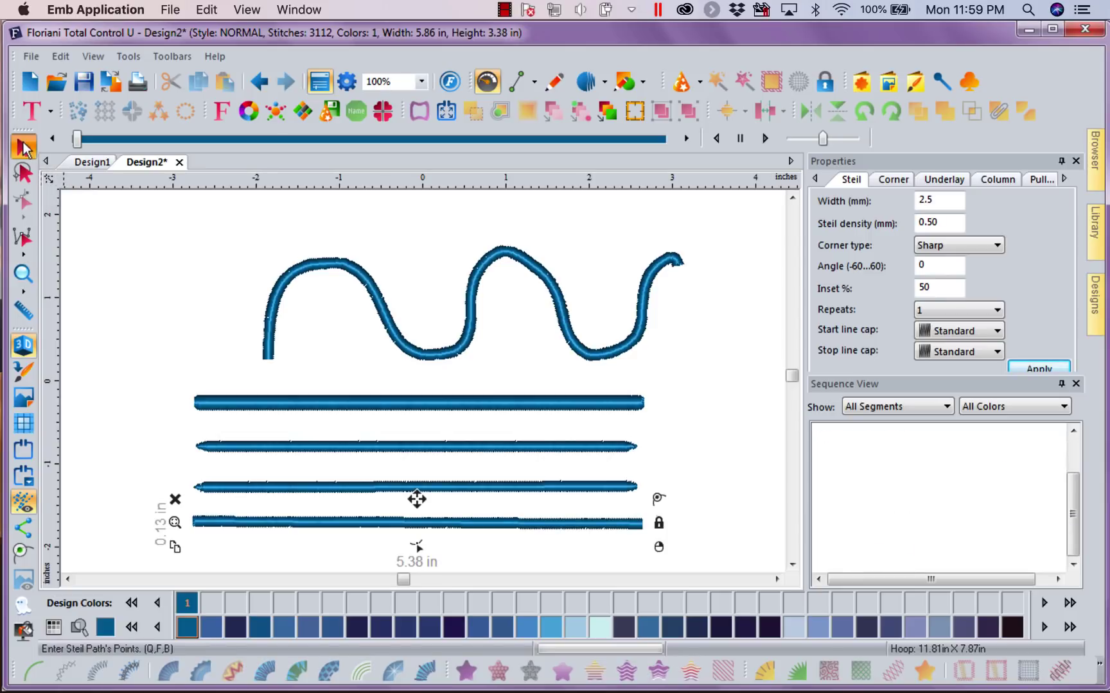
pyautogui.click(29, 203)
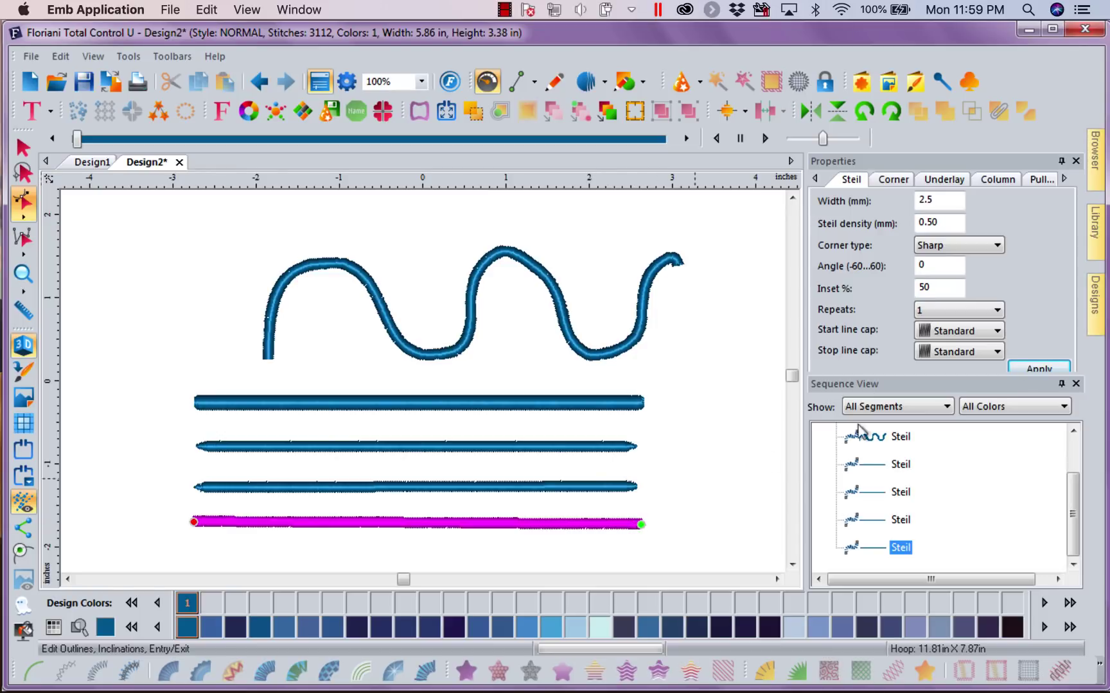
# Step: Give the bottom line 45 Cut Point caps at both start and stop, then deselect
pyautogui.click(1001, 331)
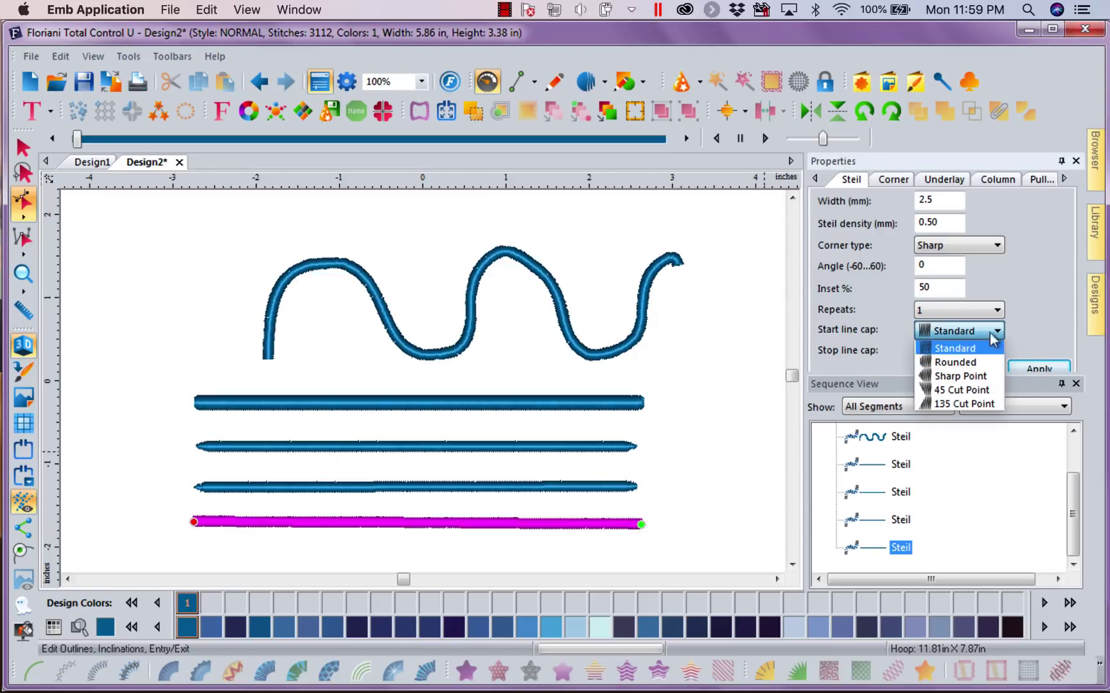
pyautogui.click(944, 391)
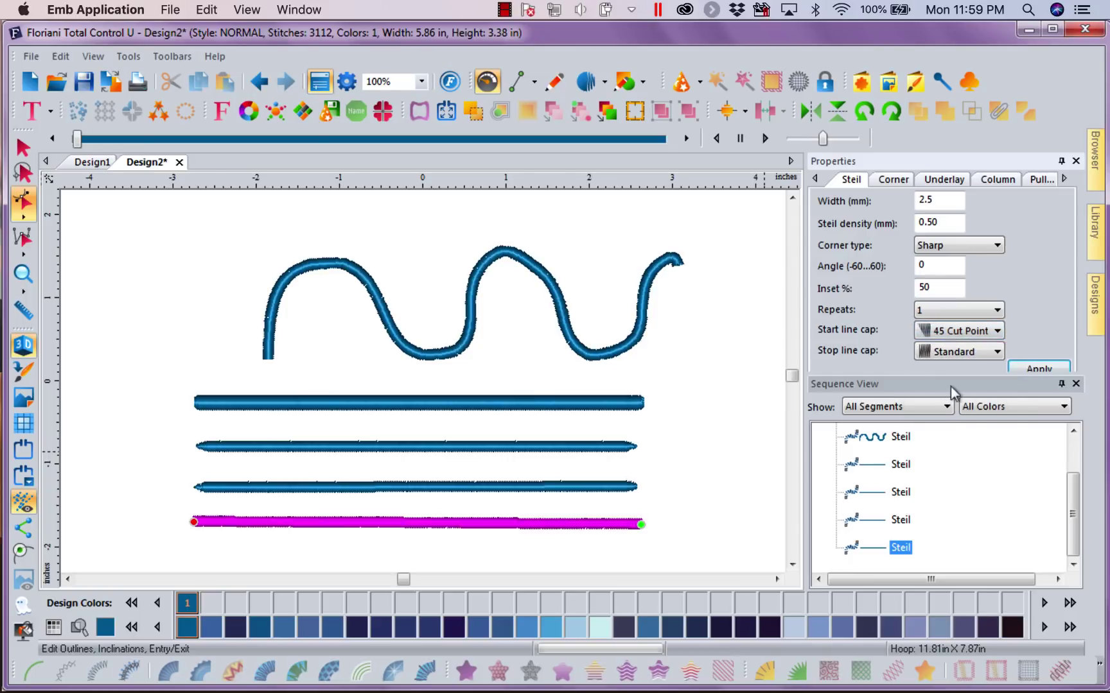
pyautogui.click(996, 353)
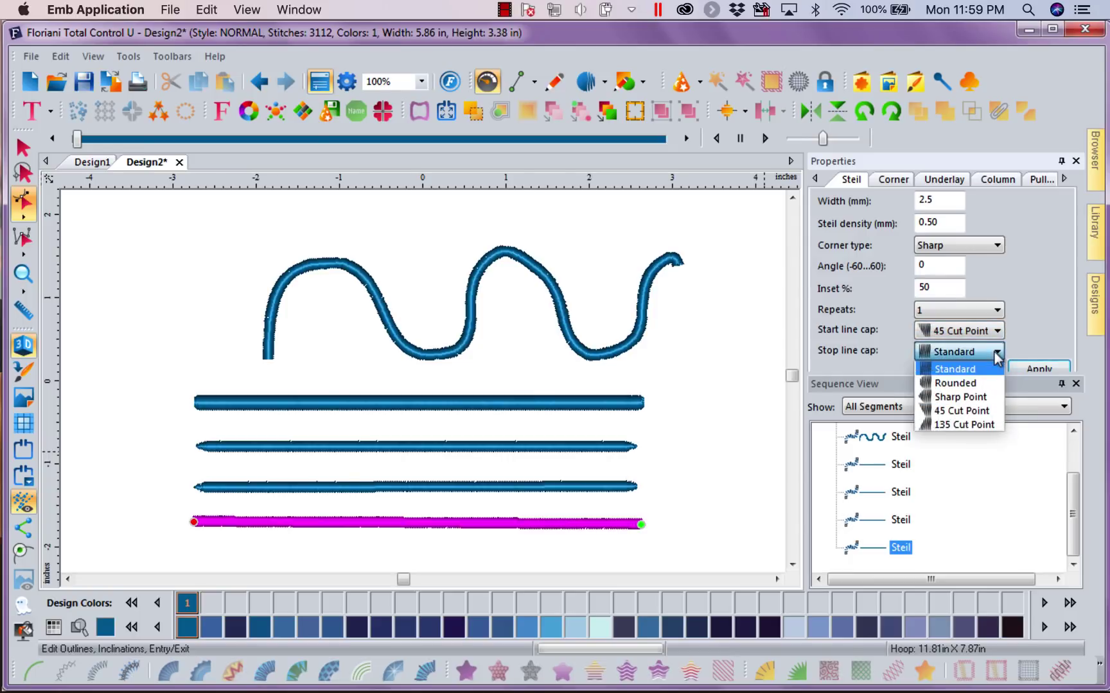
pyautogui.click(941, 411)
pyautogui.click(1037, 369)
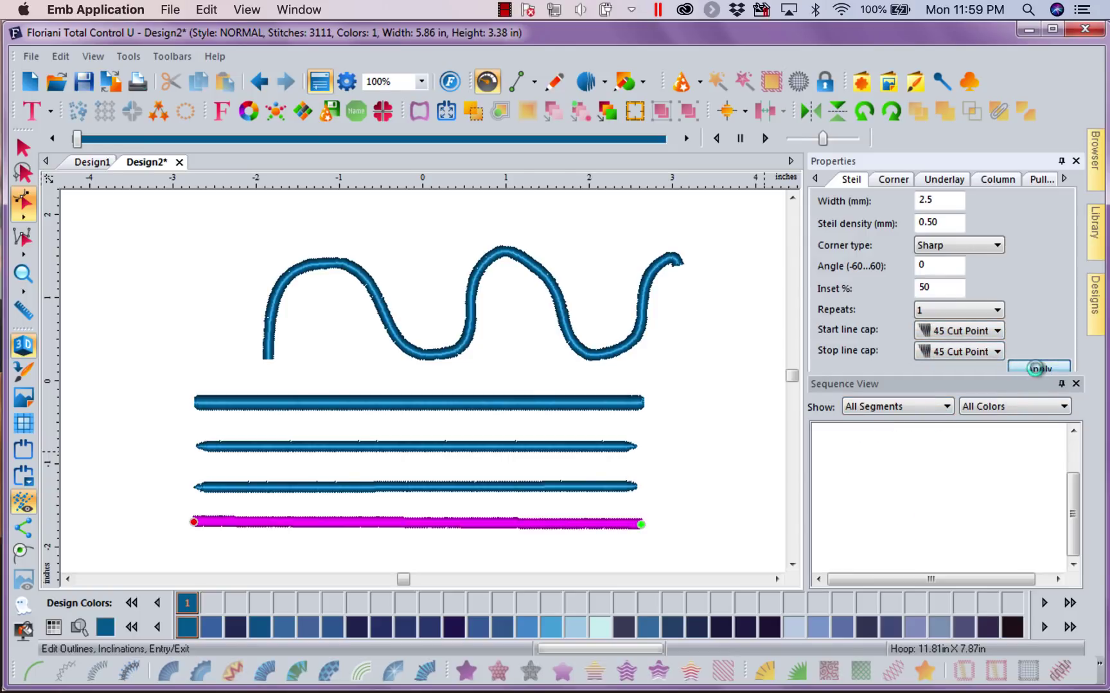
pyautogui.click(749, 470)
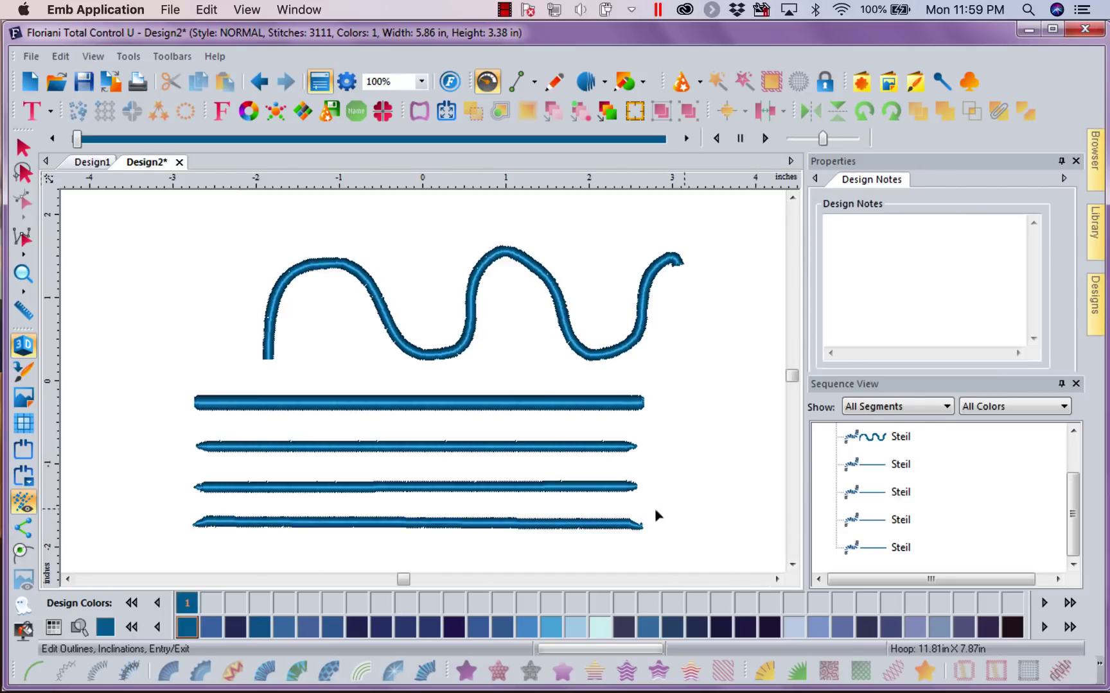
# Step: Zoom in on the right end of the bottom line
pyautogui.click(23, 273)
pyautogui.click(616, 521)
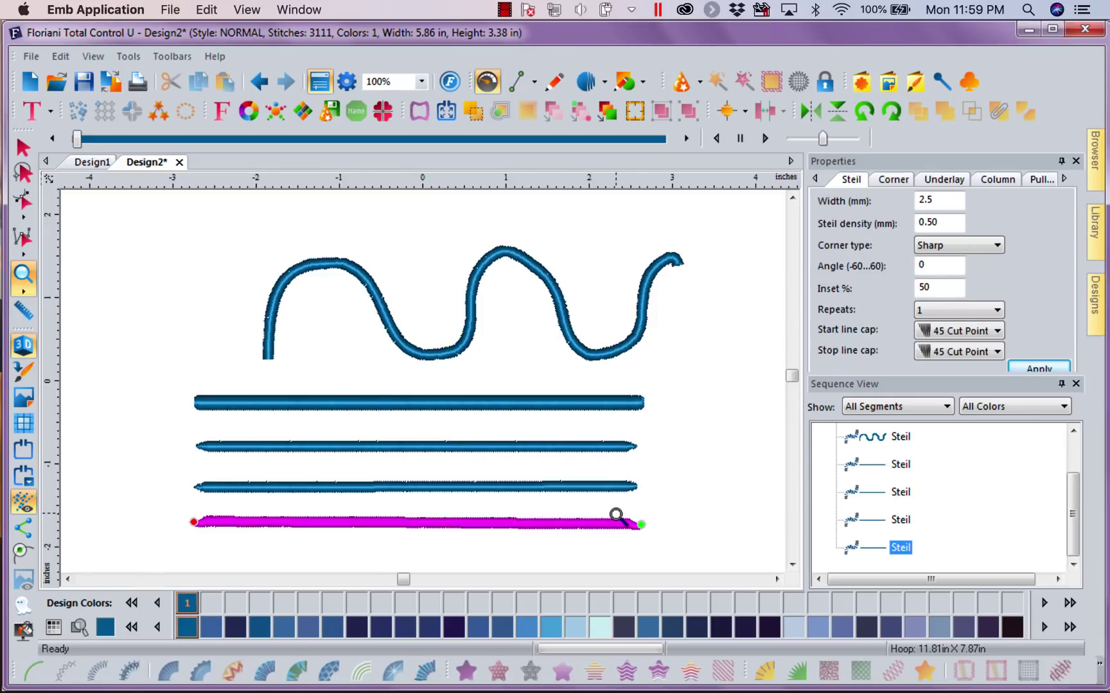
pyautogui.moveTo(607, 504); pyautogui.dragTo(659, 537)
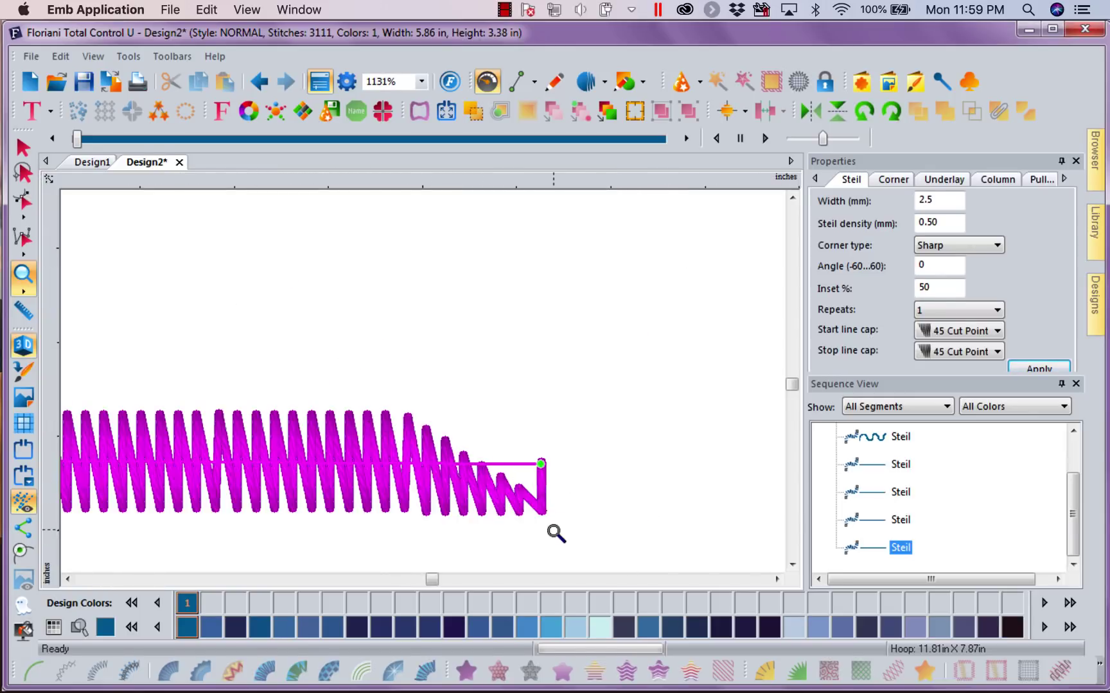
pyautogui.press('Escape')
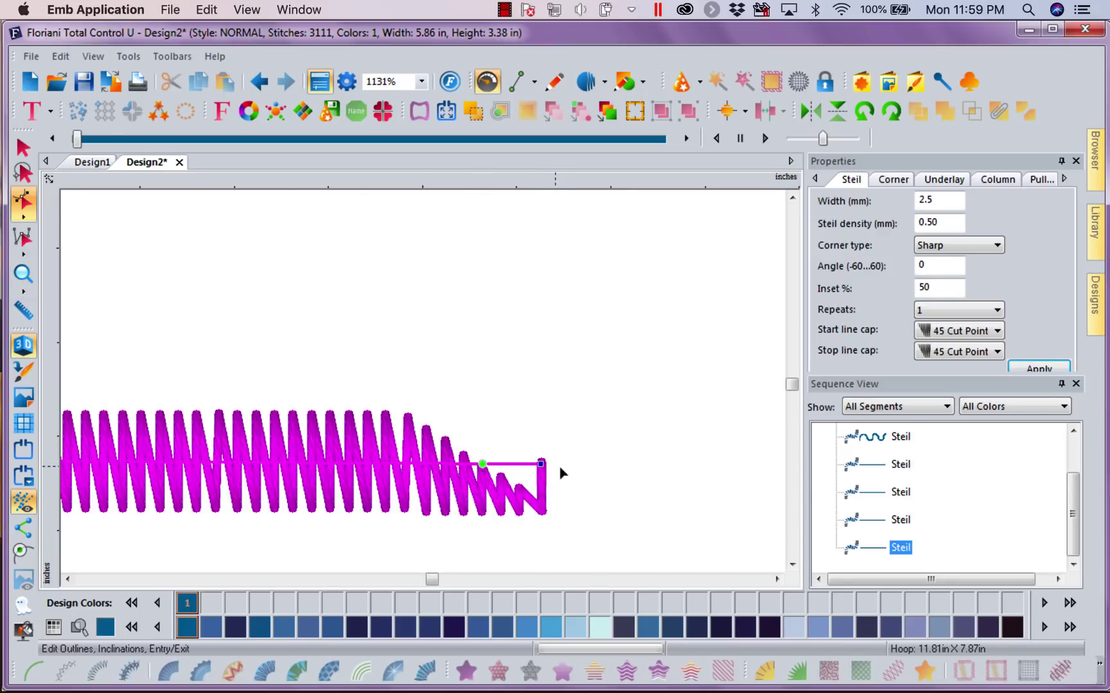
# Step: Adjust the bottom line's end node and exit point at its cut end
pyautogui.click(491, 474)
pyautogui.moveTo(491, 473); pyautogui.dragTo(480, 504)
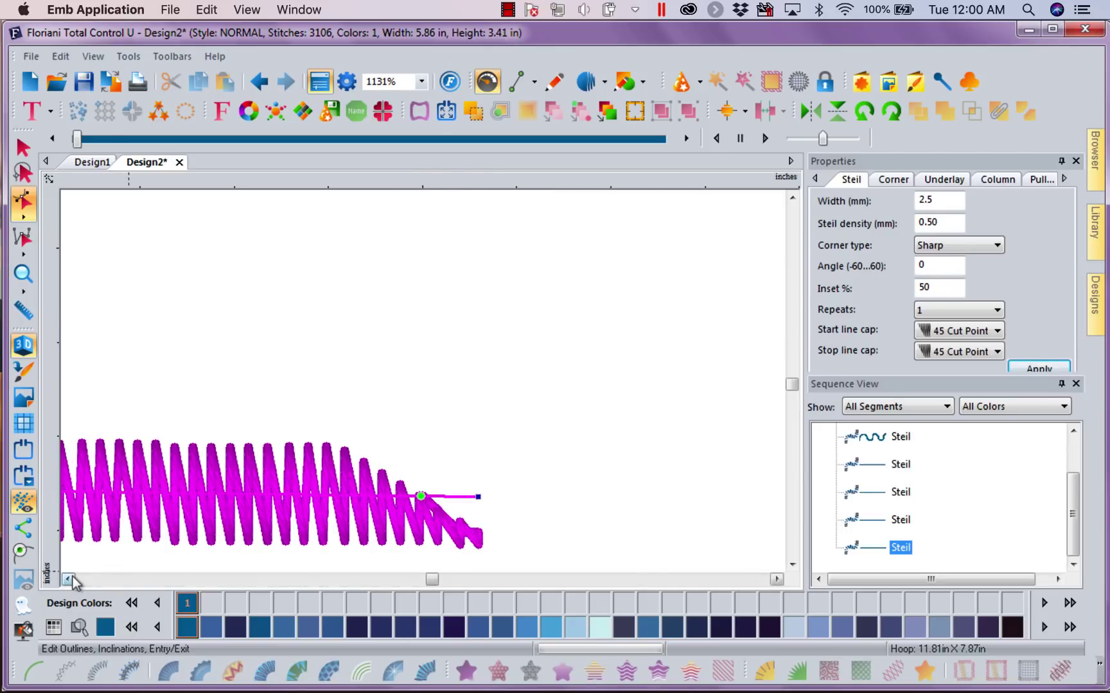
pyautogui.moveTo(63, 581); pyautogui.dragTo(64, 581)
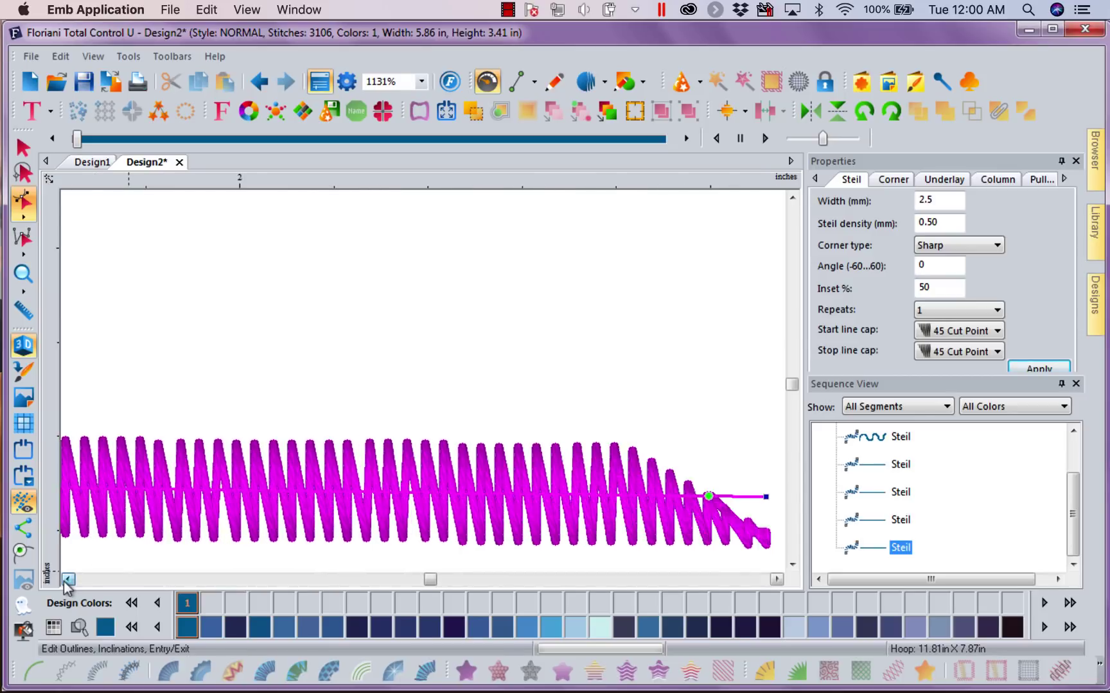
pyautogui.click(775, 579)
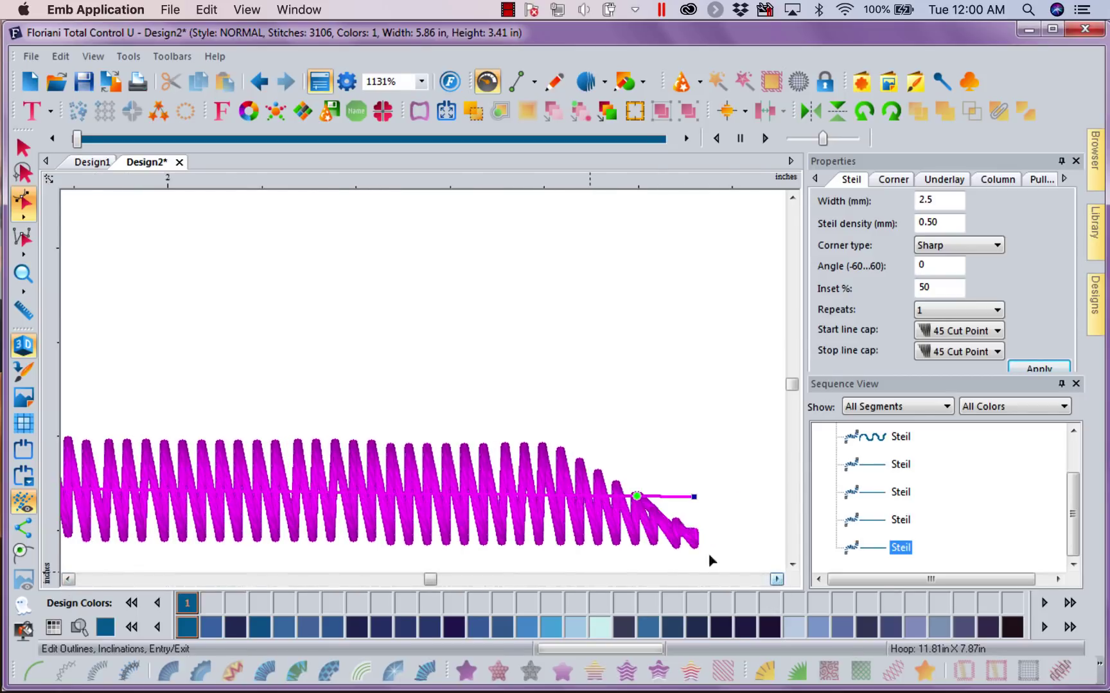
pyautogui.moveTo(638, 502); pyautogui.dragTo(658, 499)
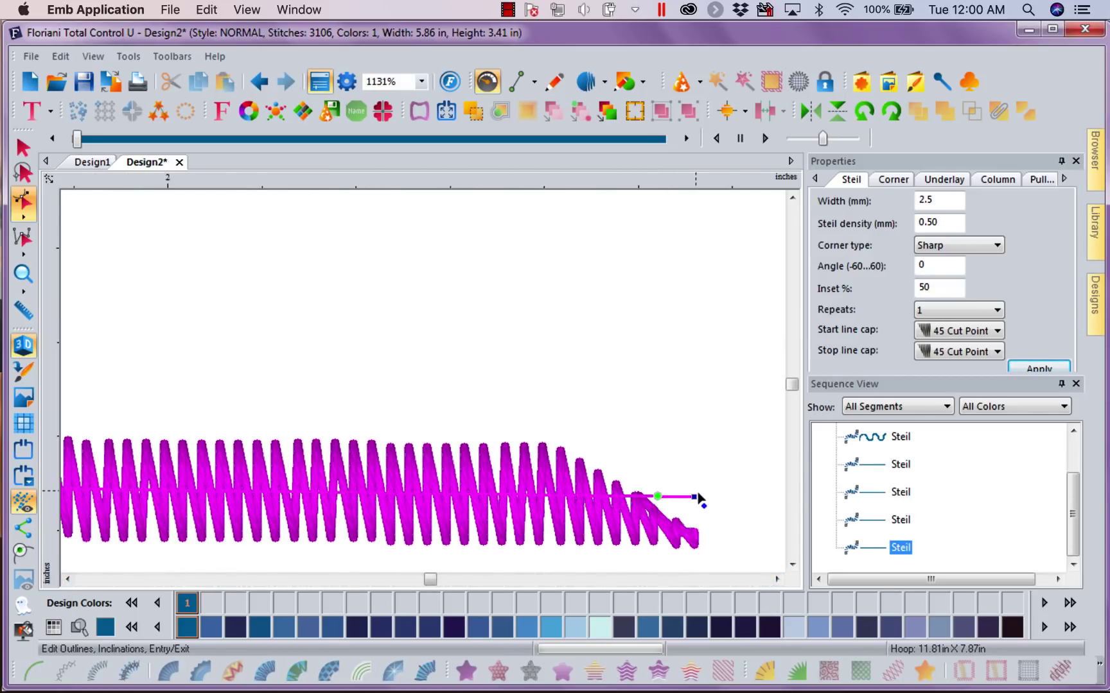
pyautogui.click(657, 502)
pyautogui.moveTo(661, 504); pyautogui.dragTo(659, 498)
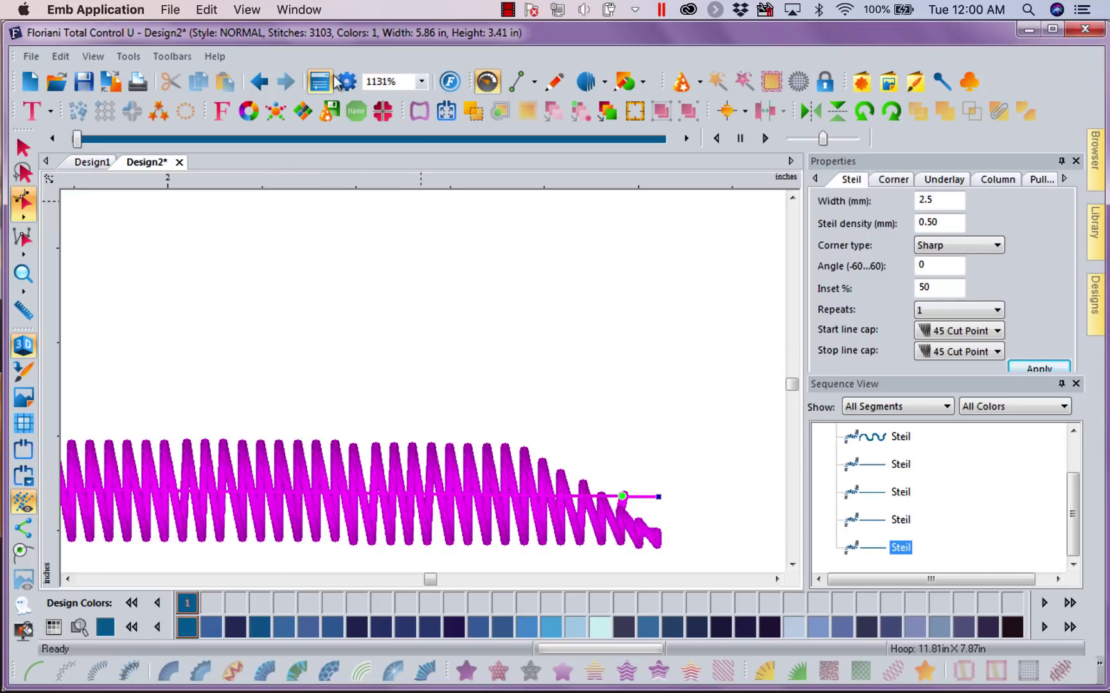
# Step: Undo the three end-point adjustments and zoom To Fit to show the whole design
pyautogui.click(259, 81)
pyautogui.click(260, 81)
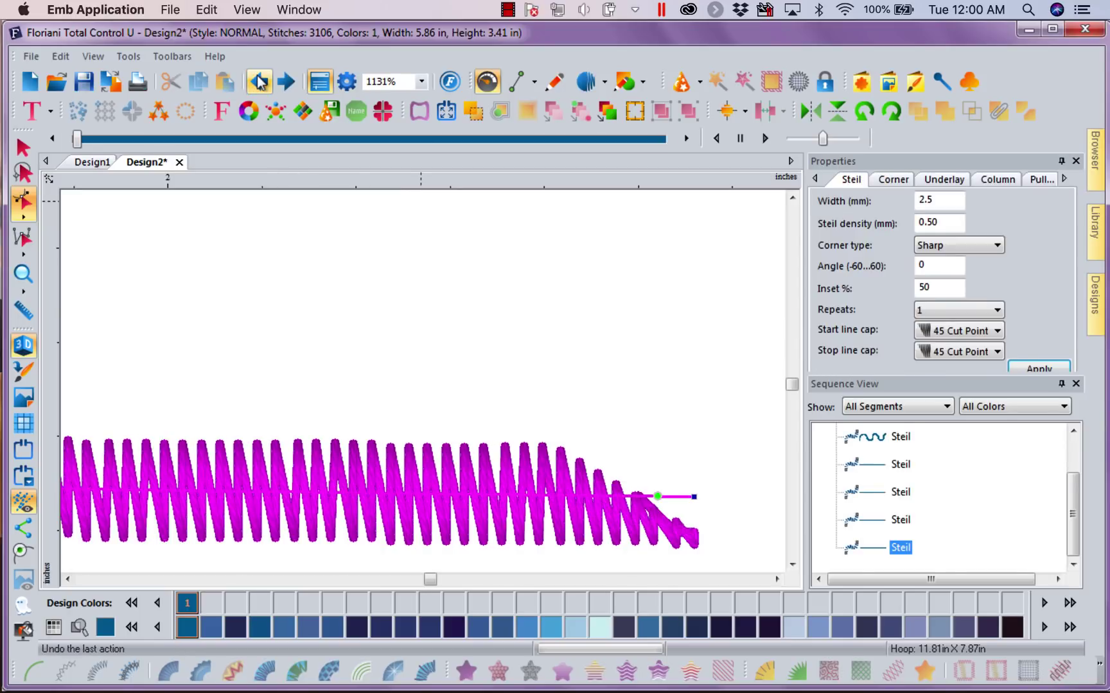
pyautogui.click(259, 82)
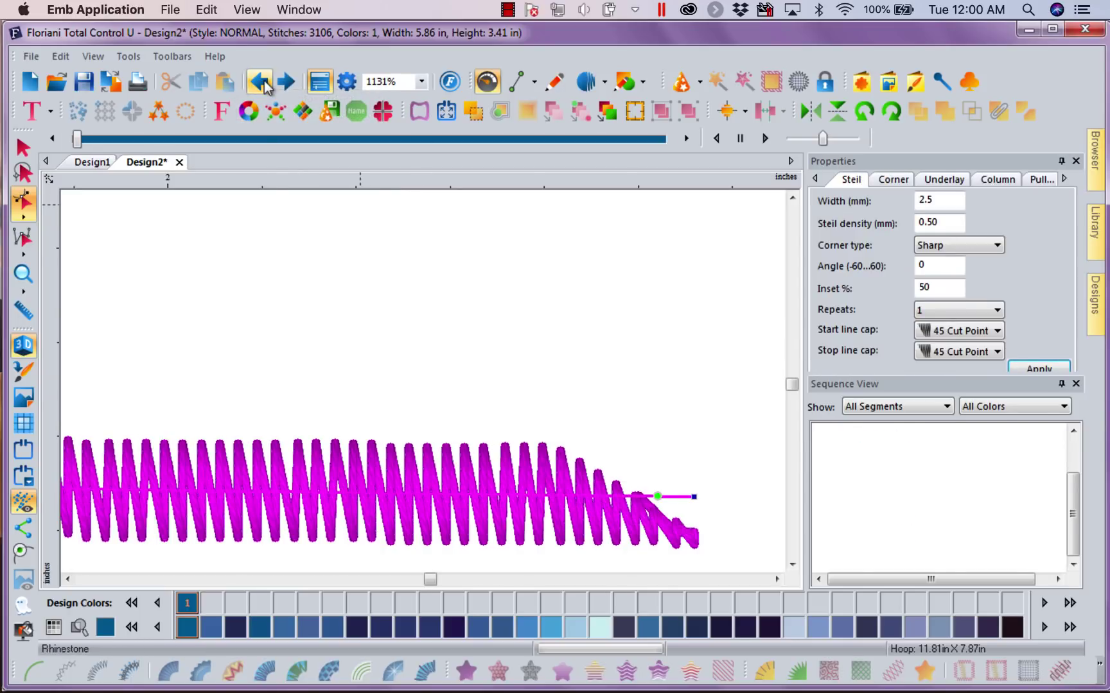
pyautogui.click(421, 82)
pyautogui.click(375, 121)
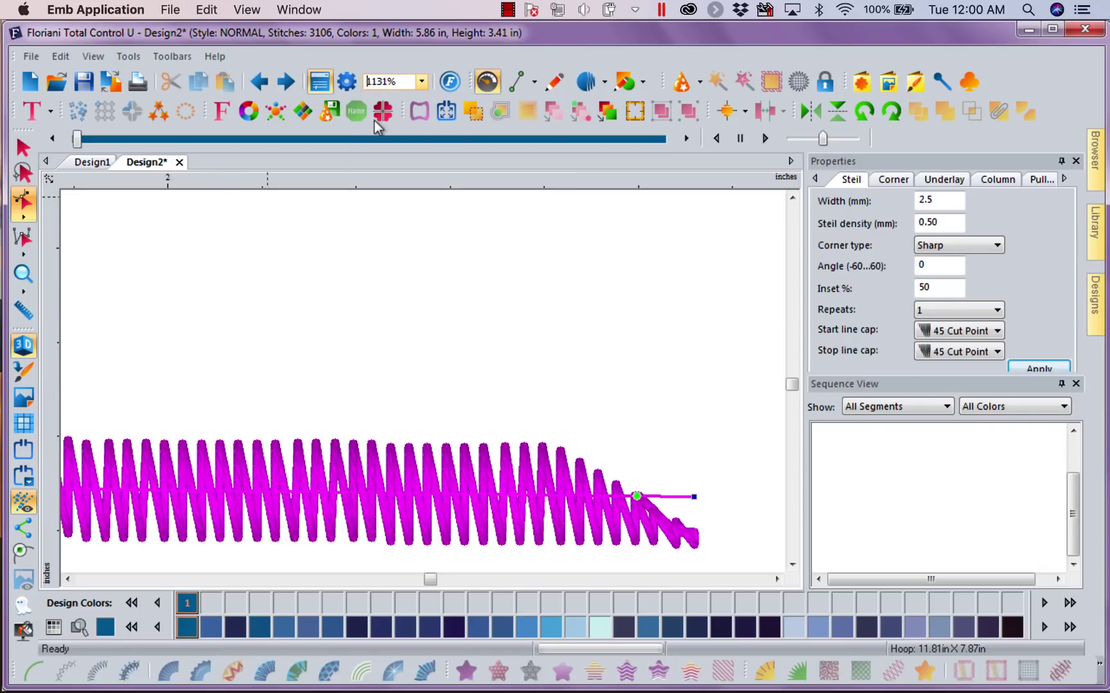
pyautogui.click(710, 542)
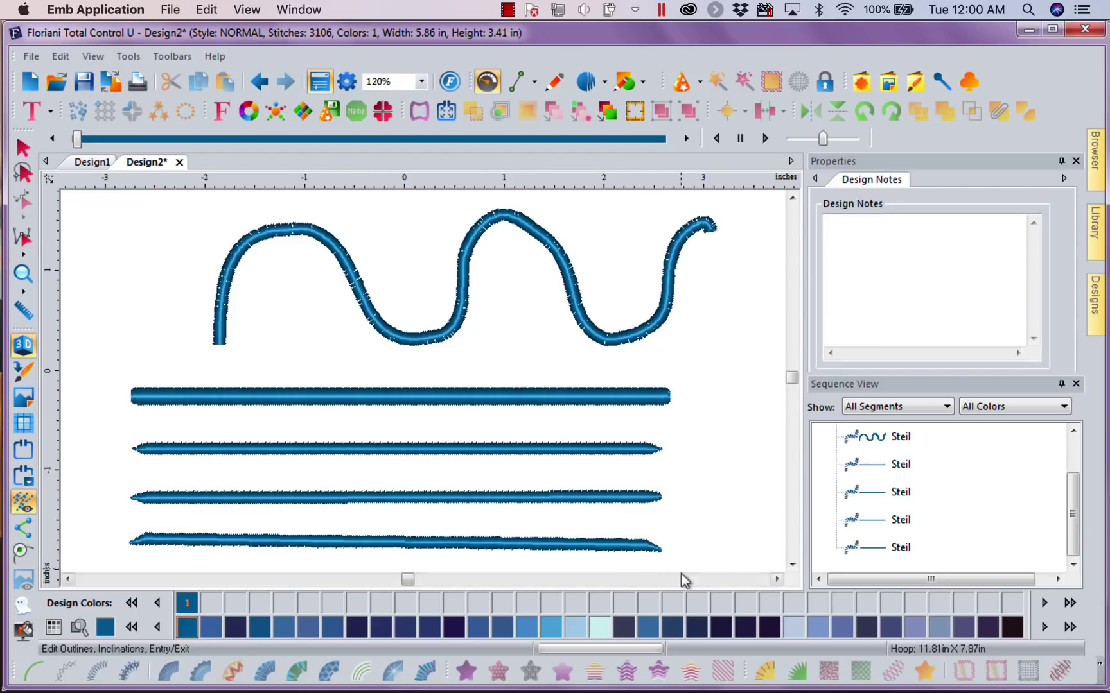
# Step: Draw a new straight Steil line about 5.39 in long below the others
pyautogui.scroll(-2, 797, 569)
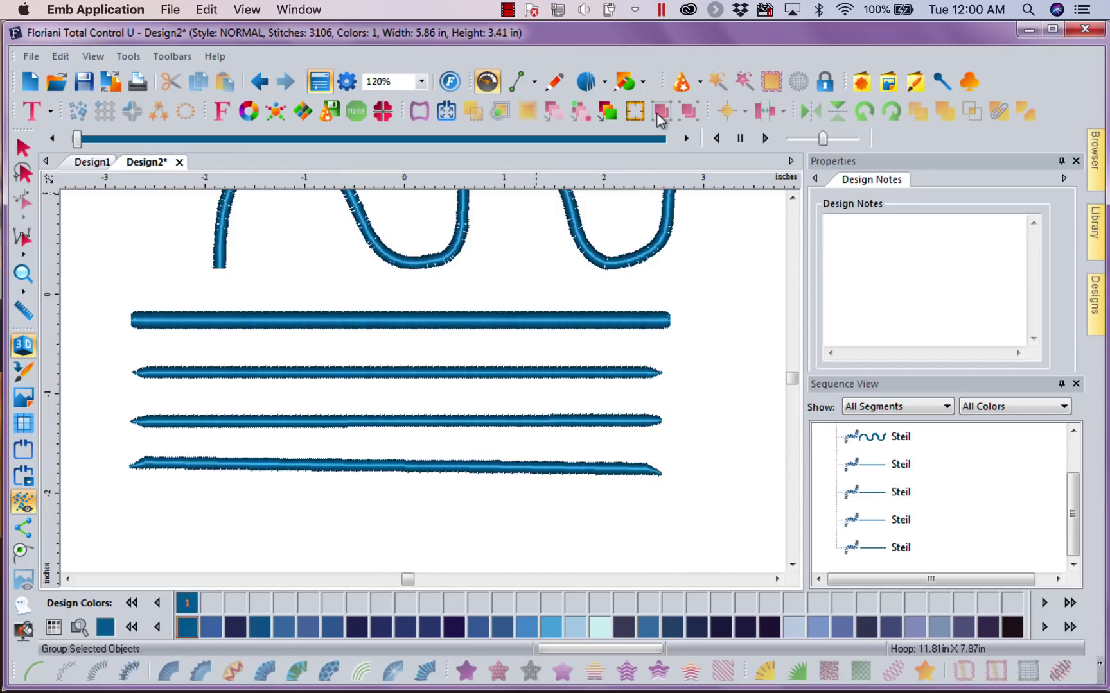
pyautogui.click(604, 82)
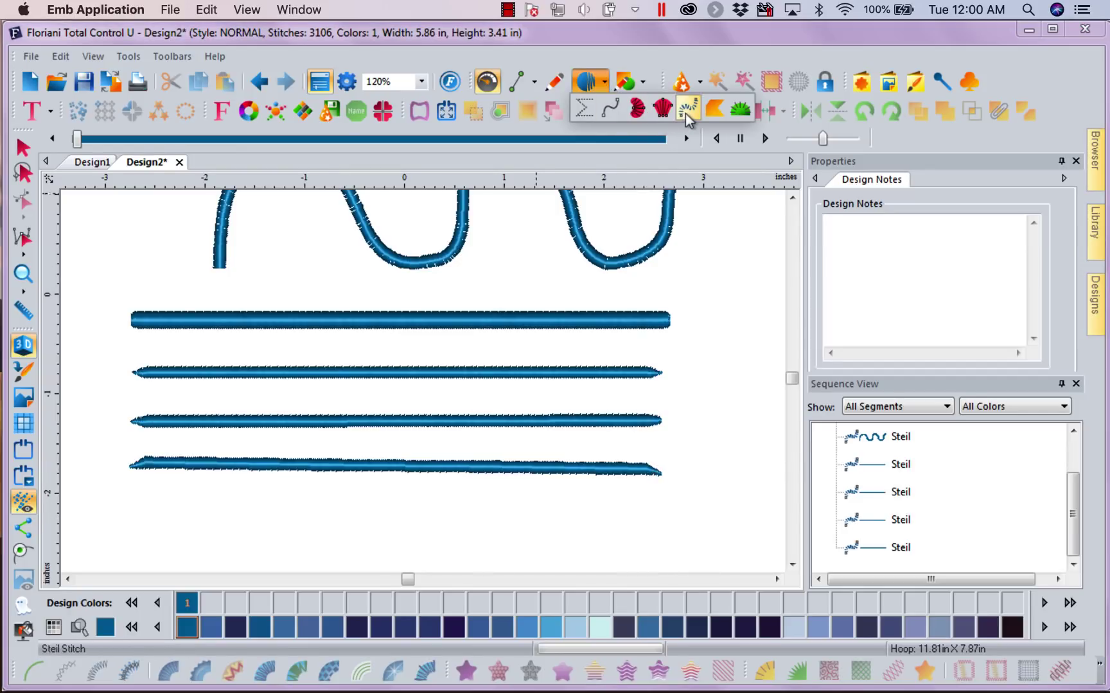
pyautogui.click(685, 114)
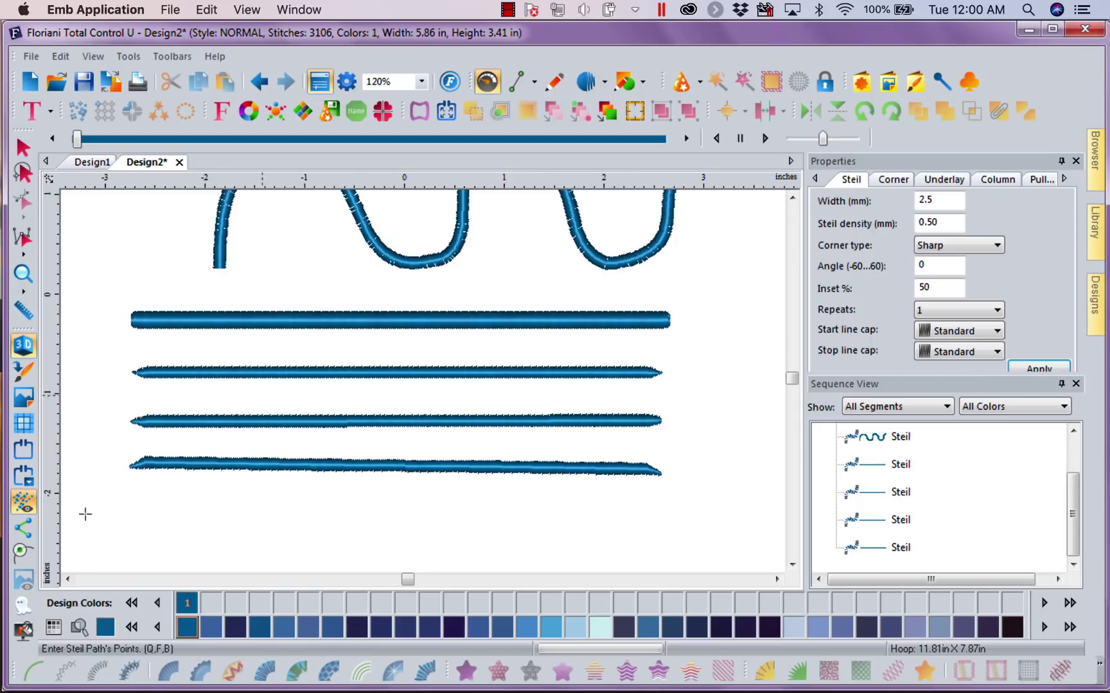
pyautogui.click(126, 506)
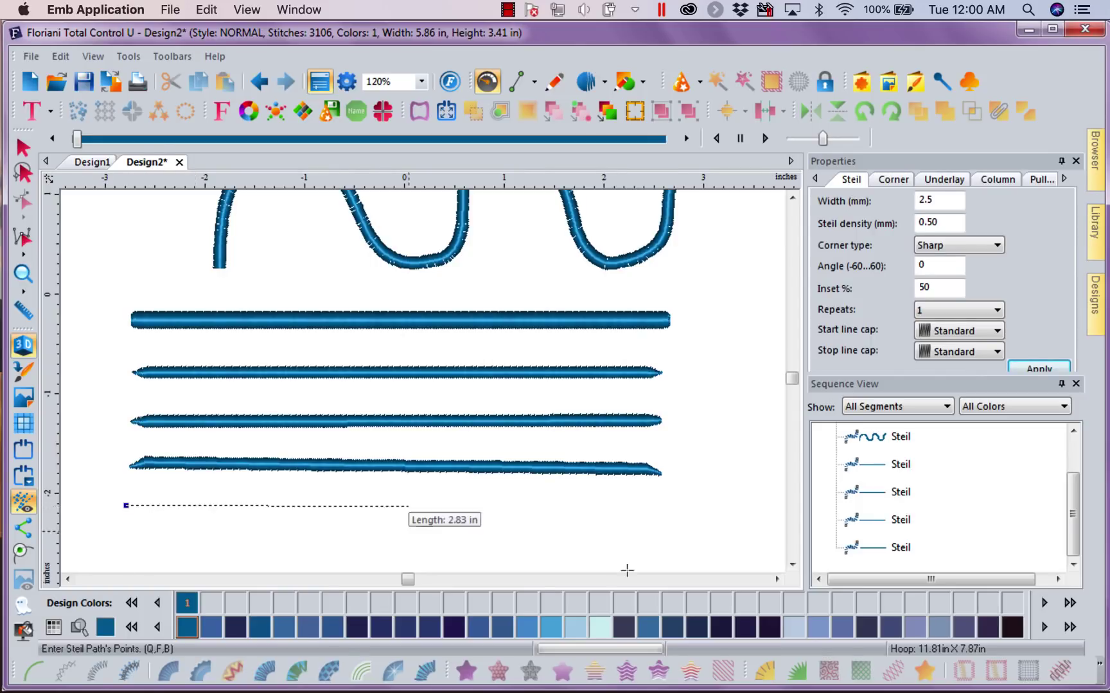
pyautogui.click(664, 504)
pyautogui.press('Return')
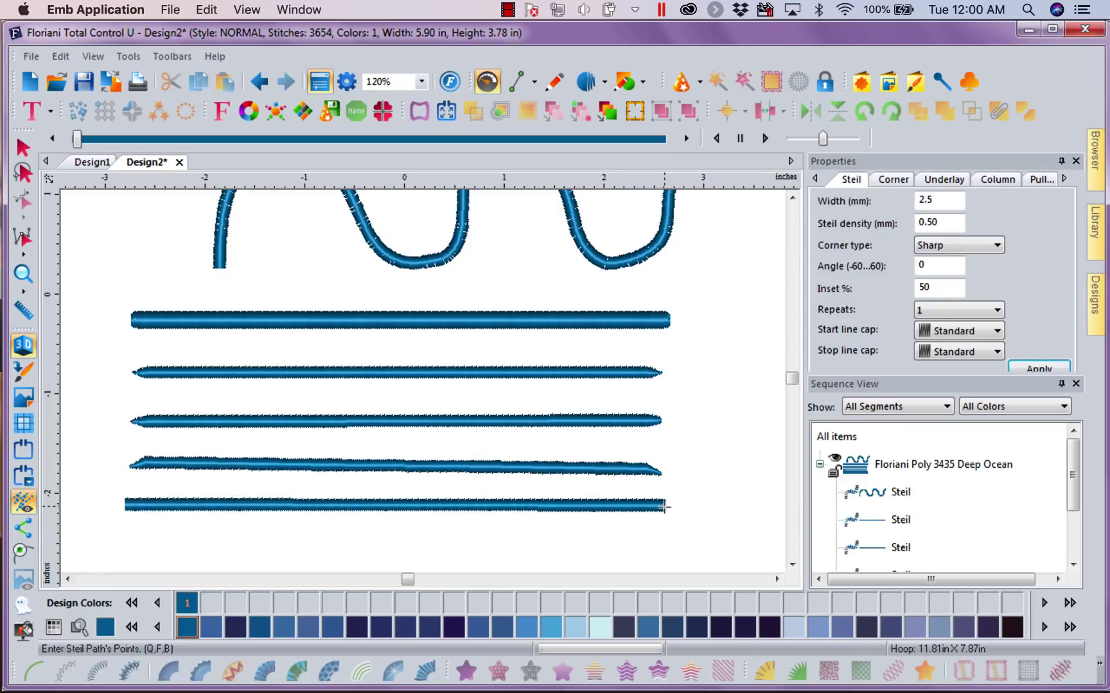
# Step: Set the new line's start and stop caps to 135 Cut Point and apply
pyautogui.click(18, 150)
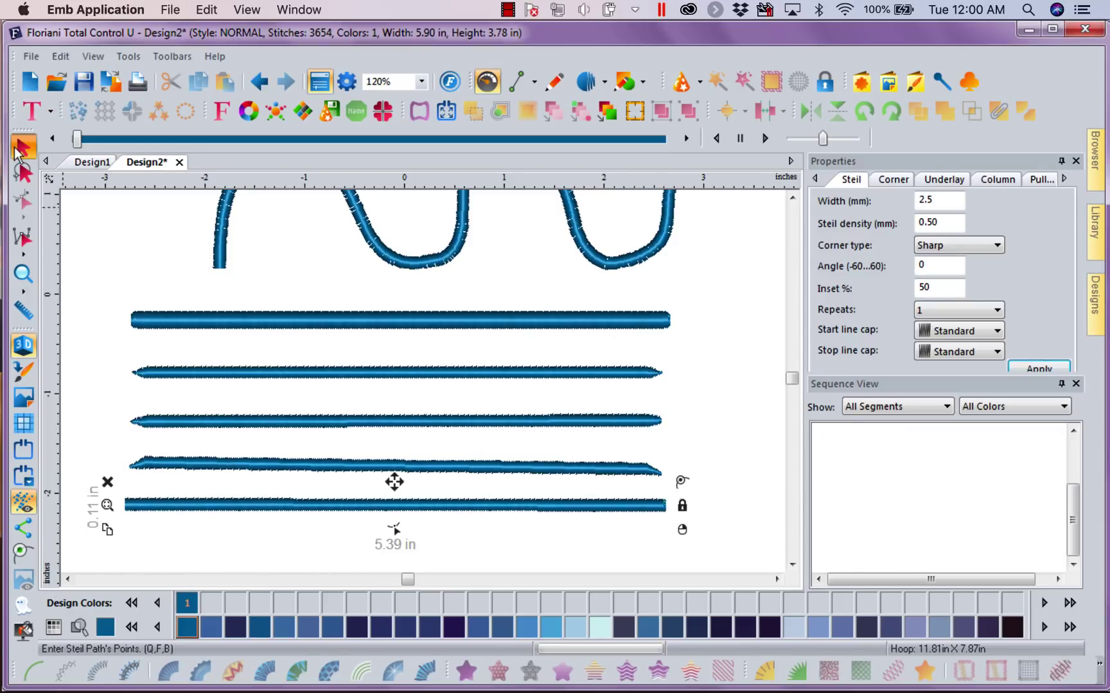
pyautogui.click(1000, 331)
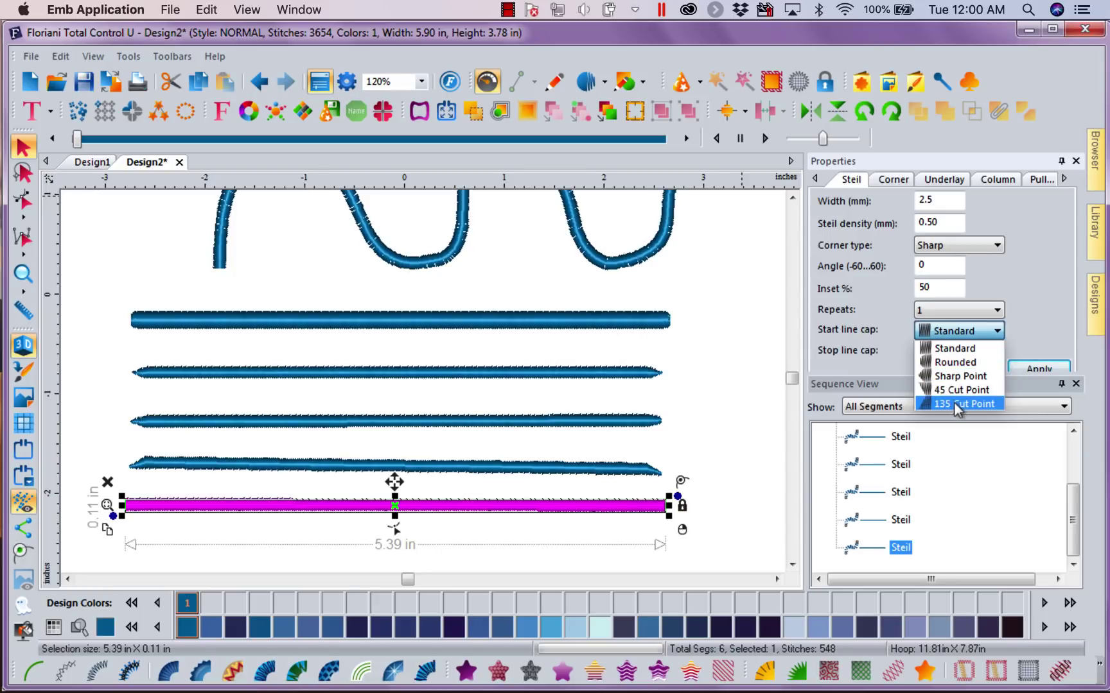
pyautogui.click(957, 405)
pyautogui.click(995, 354)
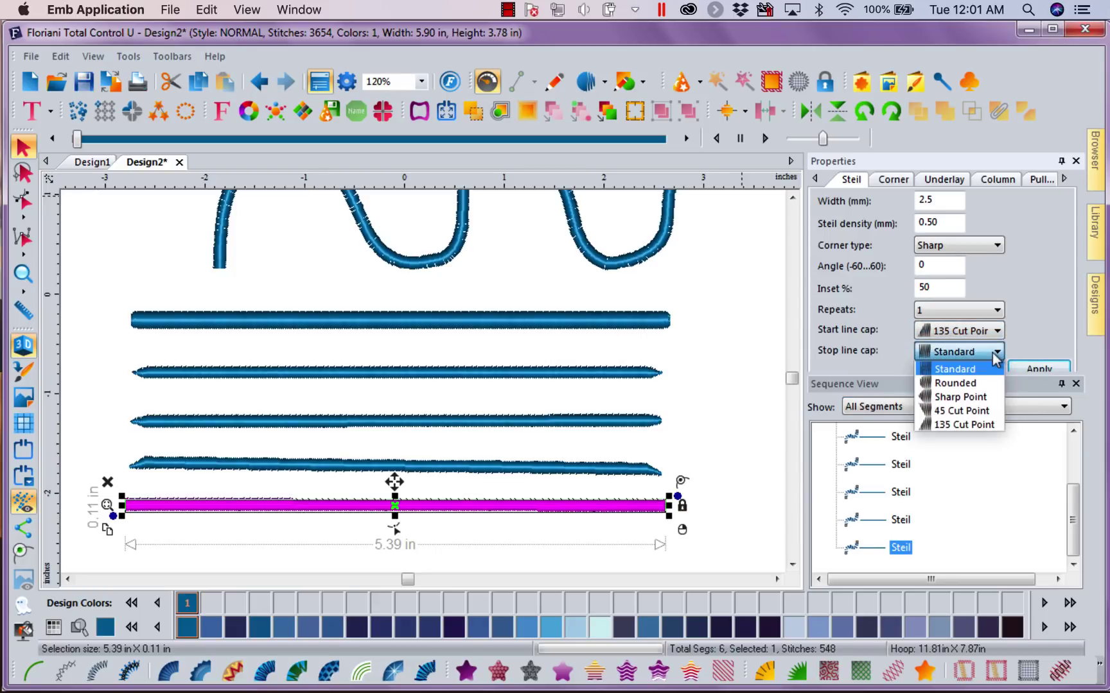
pyautogui.click(957, 424)
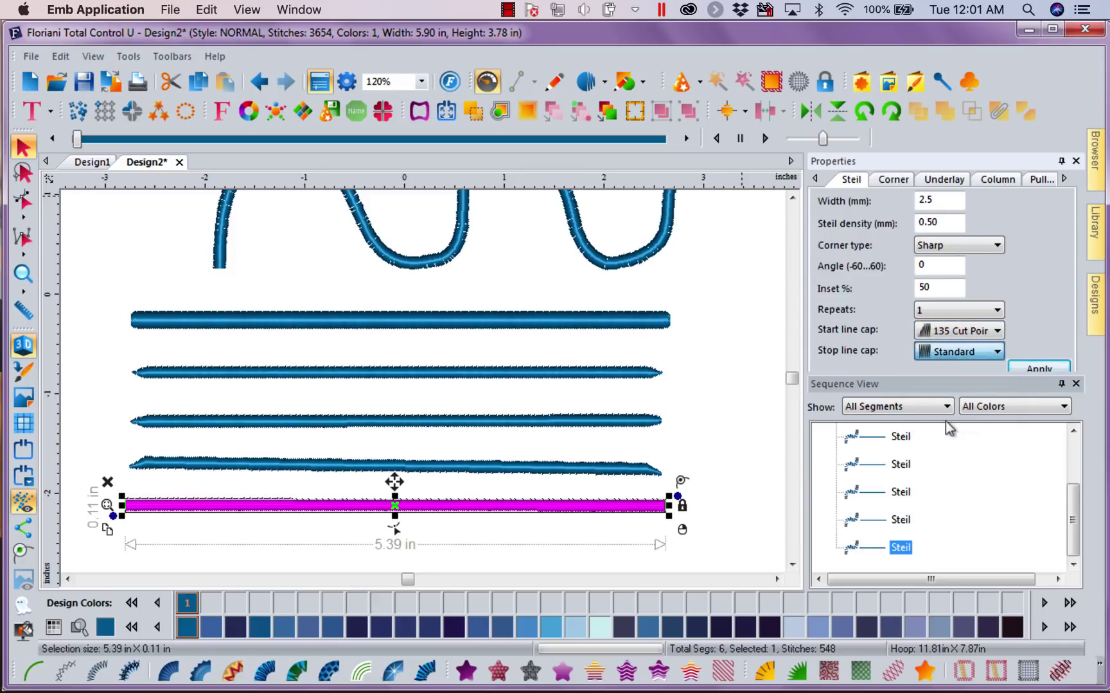
pyautogui.click(1033, 371)
pyautogui.click(728, 435)
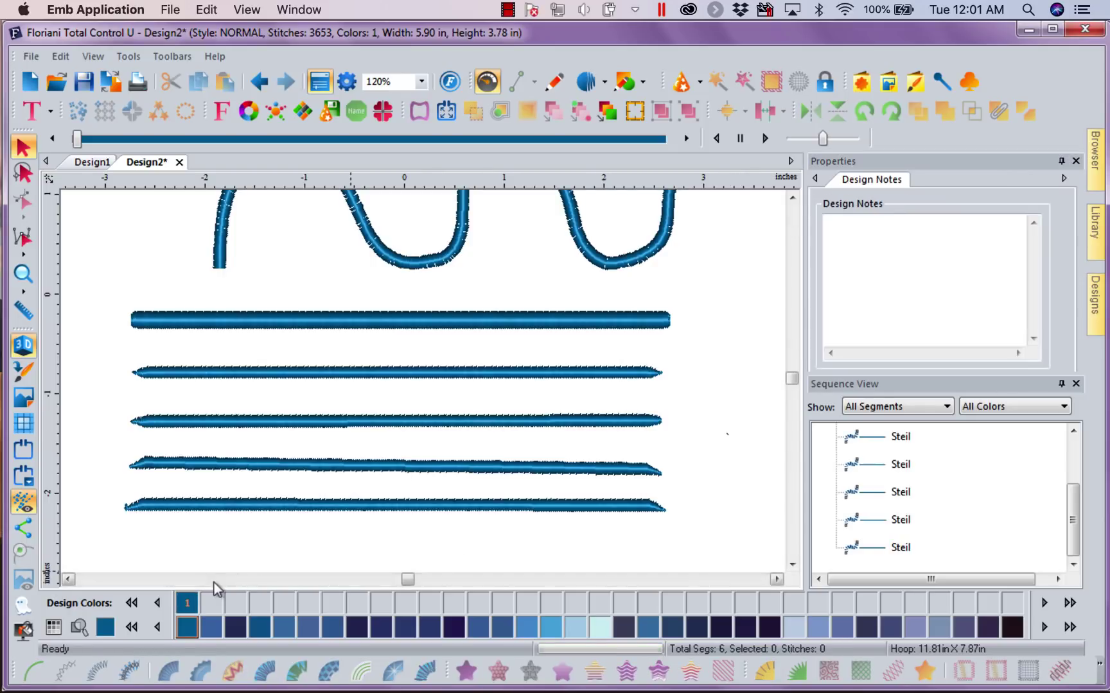
# Step: Nudge the bottom line's start point and change its stop cap to 45 Cut Point
pyautogui.click(144, 506)
pyautogui.click(23, 203)
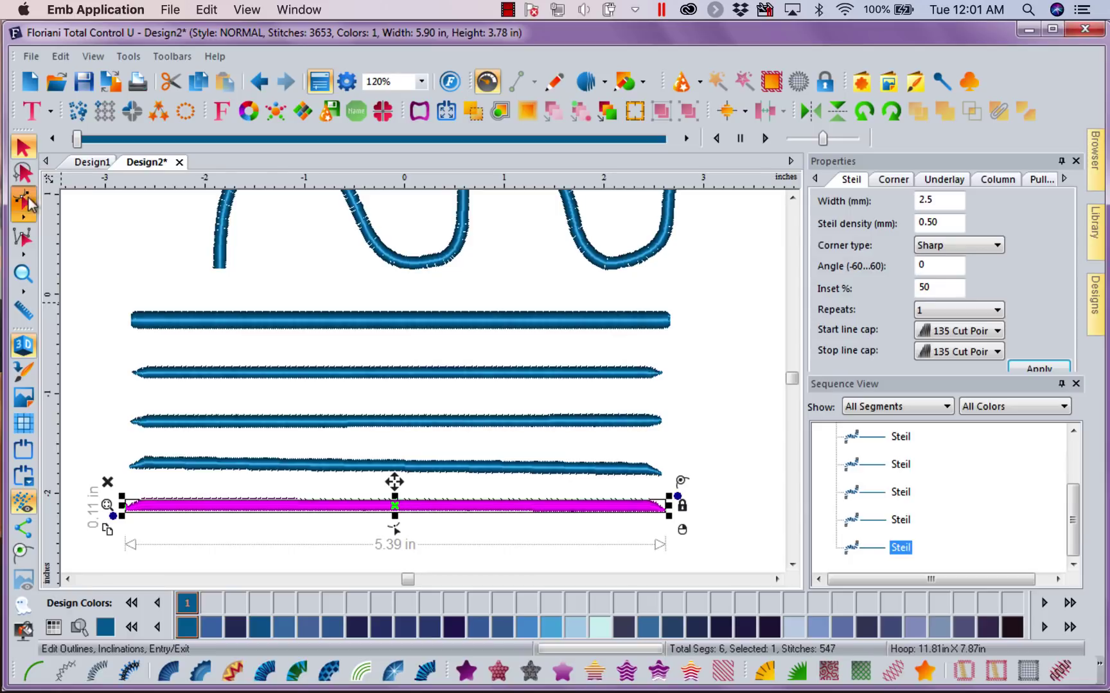
pyautogui.moveTo(127, 509); pyautogui.dragTo(126, 506)
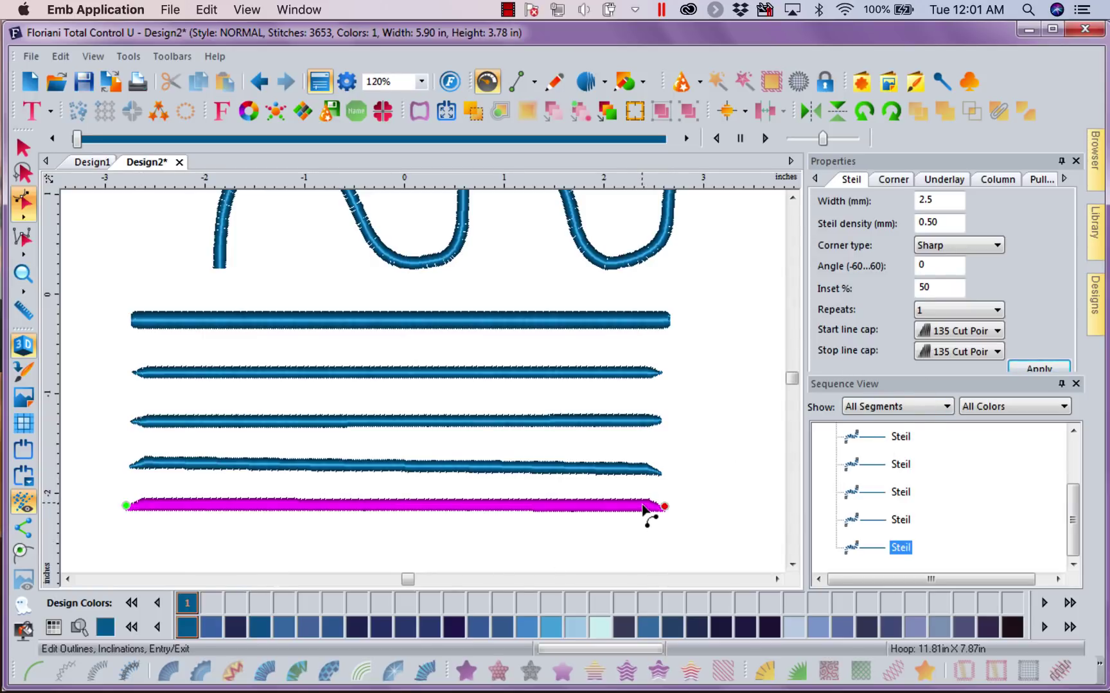
pyautogui.click(998, 352)
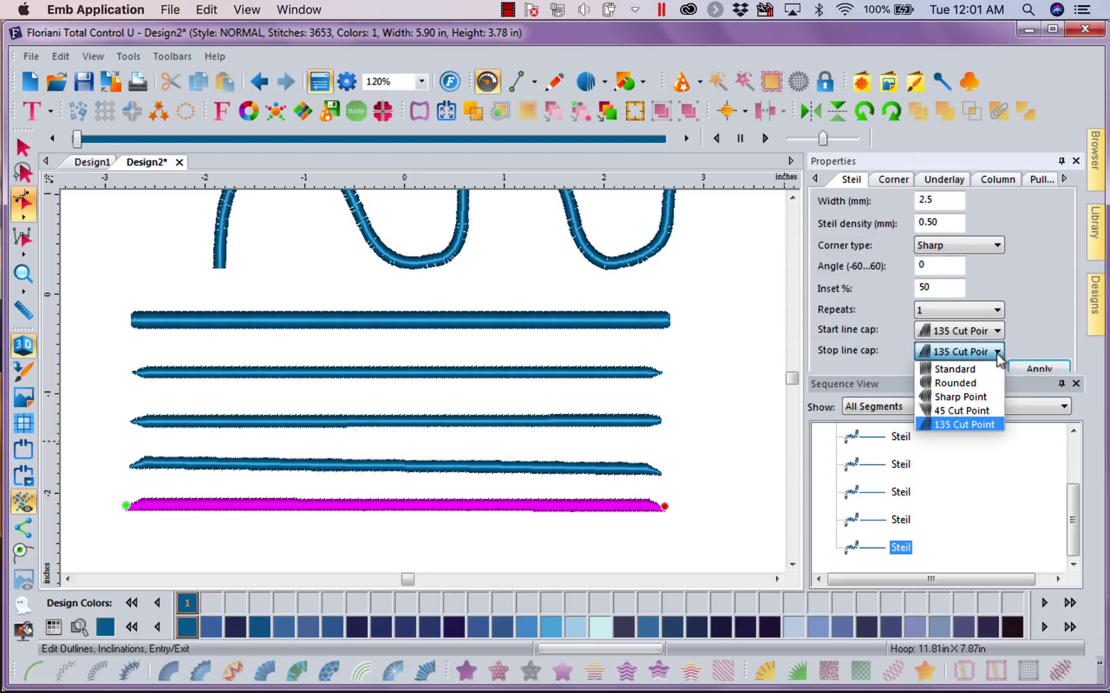
pyautogui.click(971, 411)
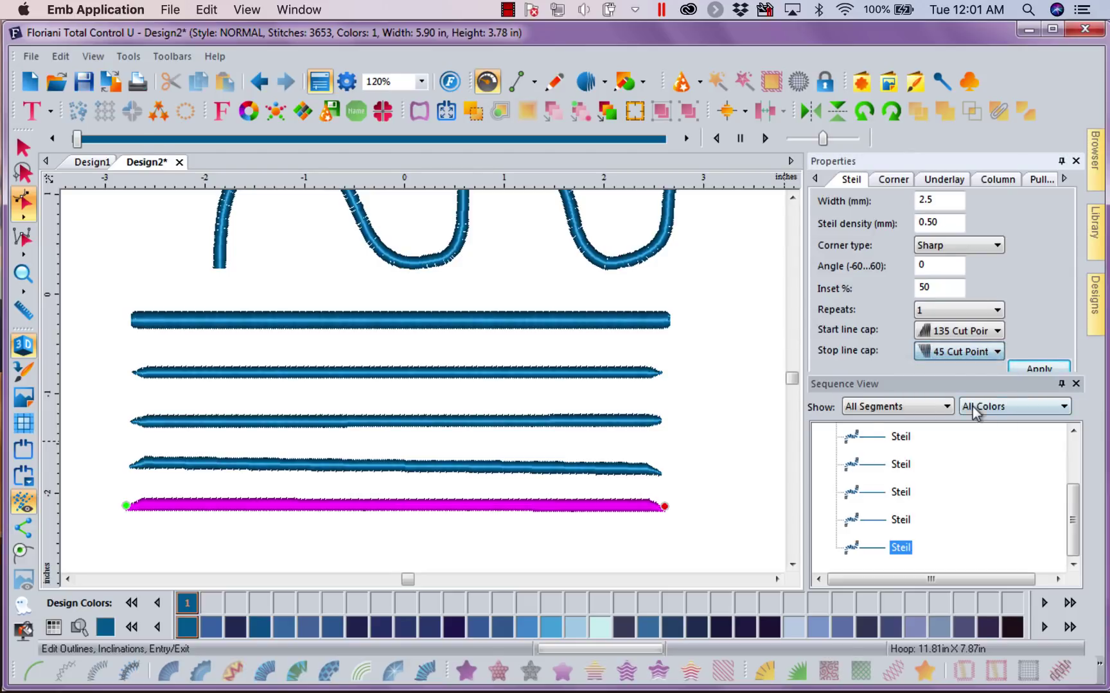
pyautogui.click(1029, 369)
pyautogui.click(701, 483)
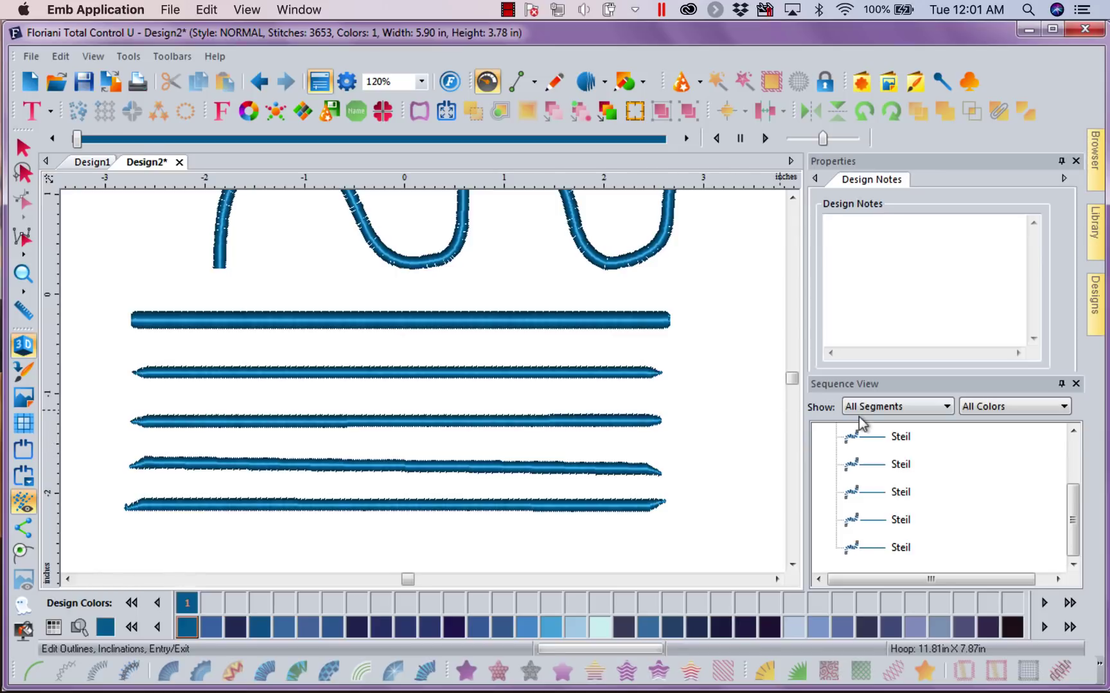
# Step: Zoom To Fit so the wavy line and five straight lines all show
pyautogui.moveTo(794, 378); pyautogui.dragTo(797, 314)
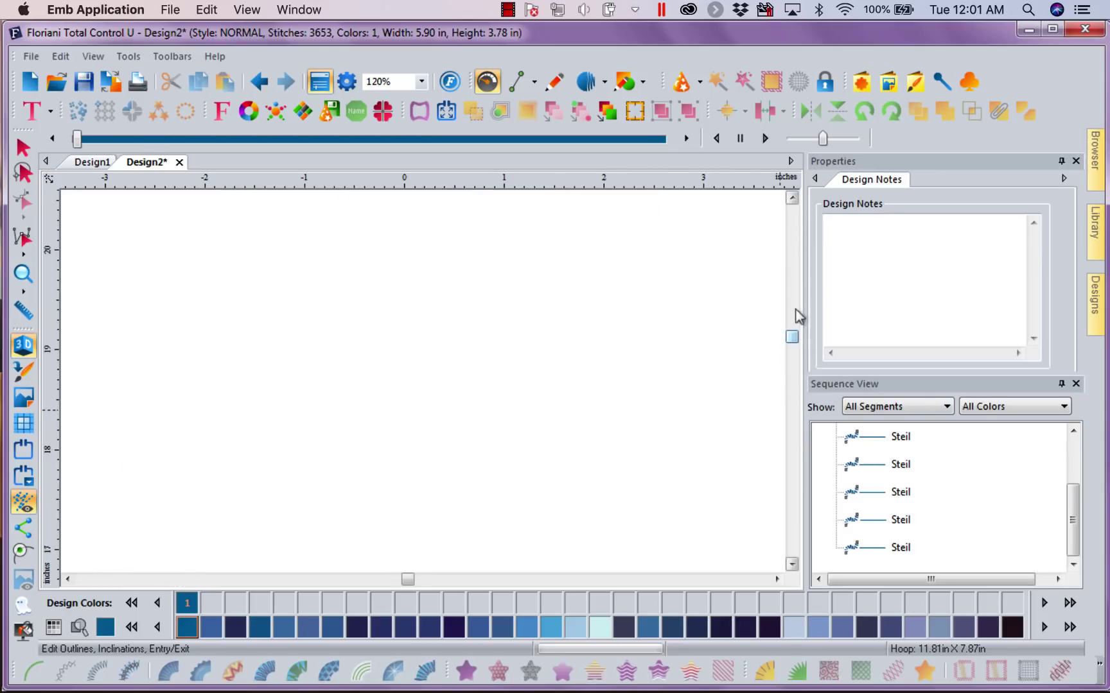
pyautogui.click(421, 81)
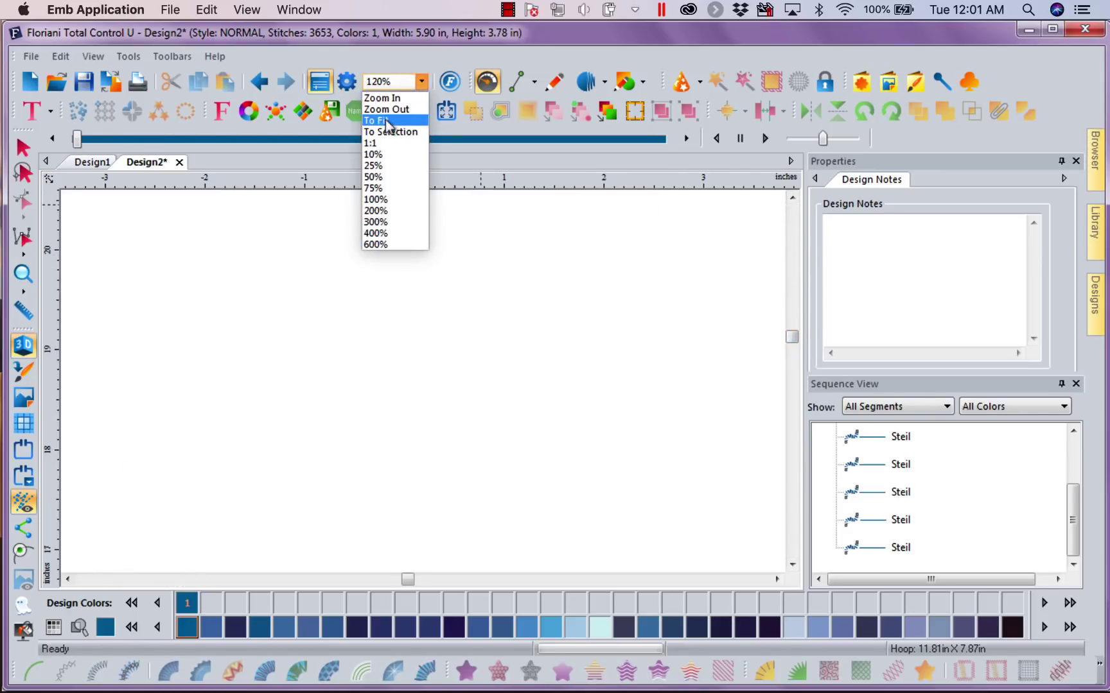
pyautogui.click(382, 125)
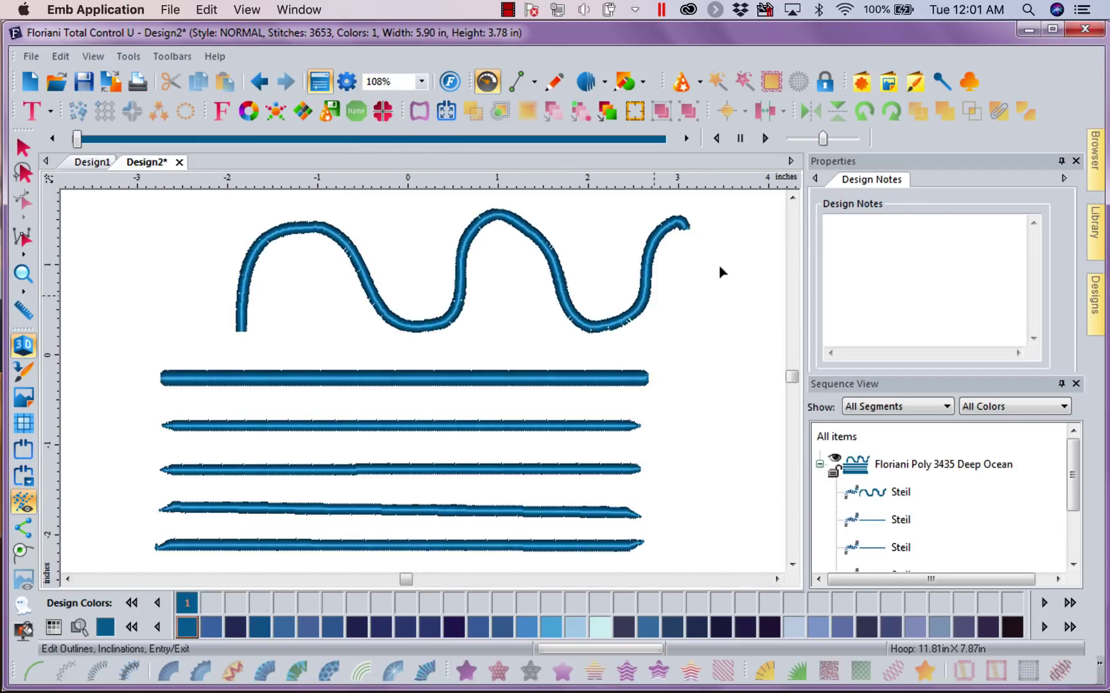